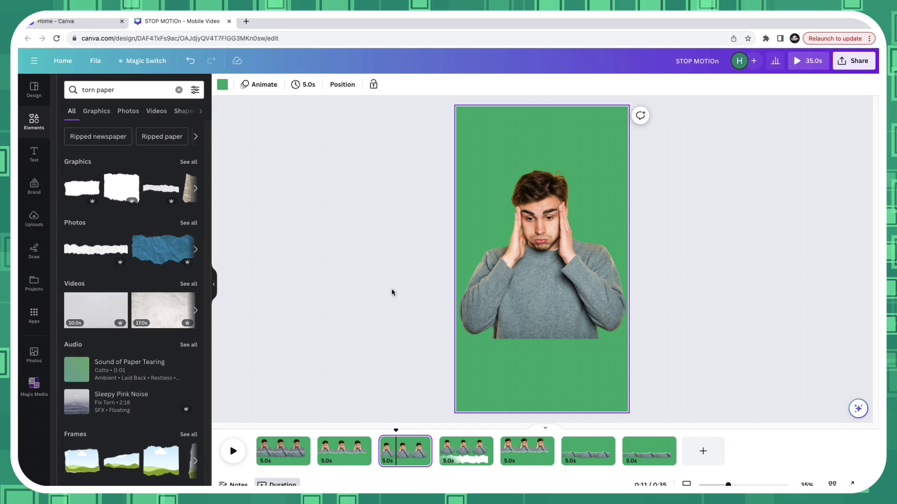
Open Edit photo for the man's photo, then switch to page 4 with nothing selected
click(551, 261)
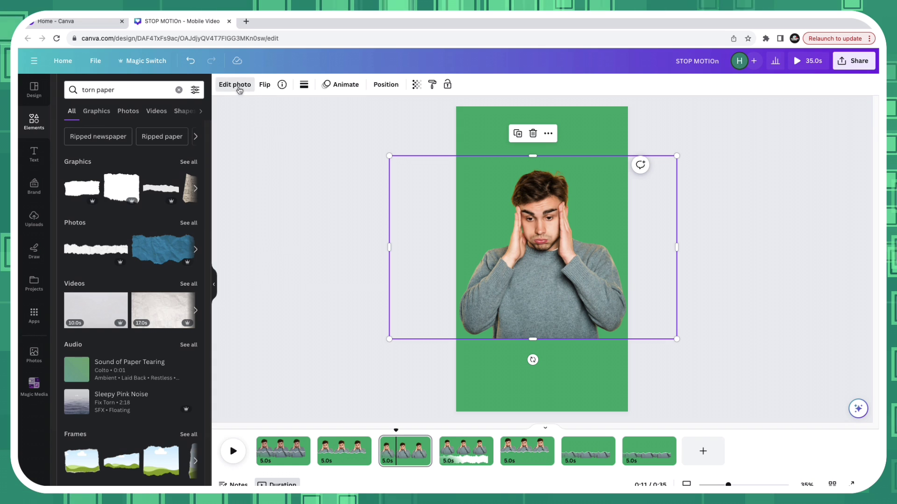
click(237, 86)
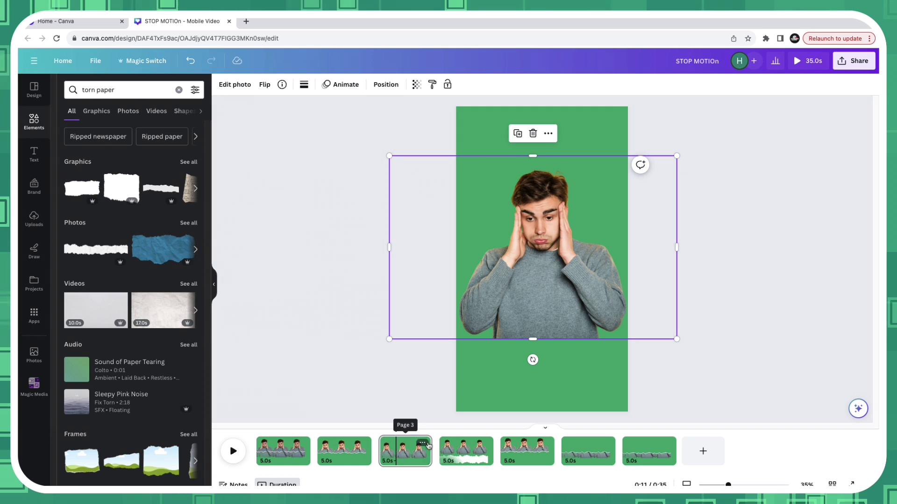
click(465, 449)
click(395, 203)
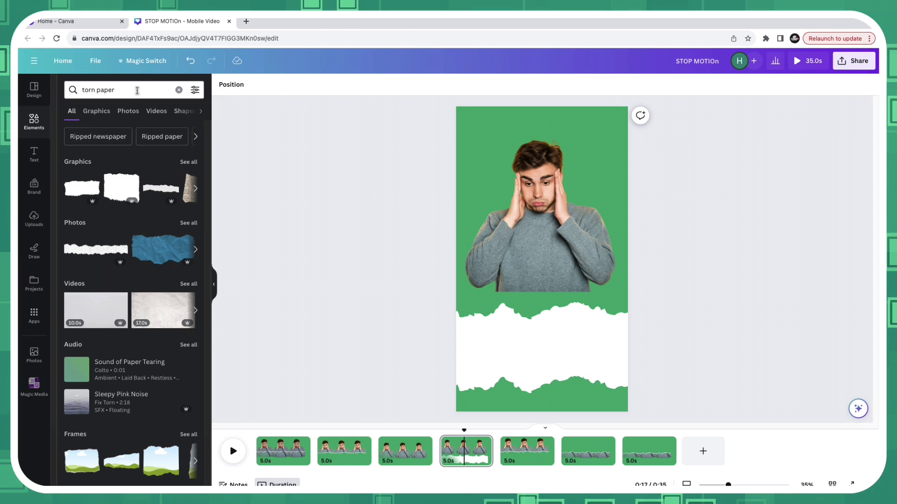
Enlarge the man's photo and move the white torn-paper strip up across his chest
click(514, 356)
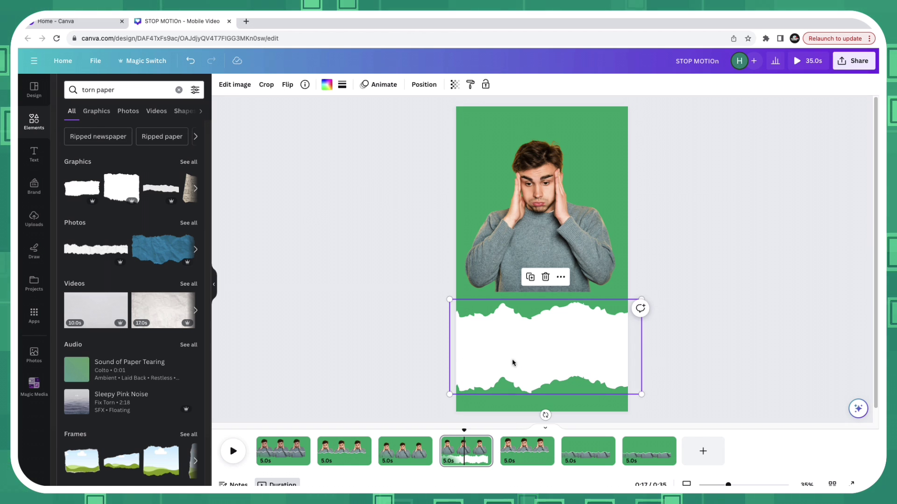
drag(513, 362, 515, 351)
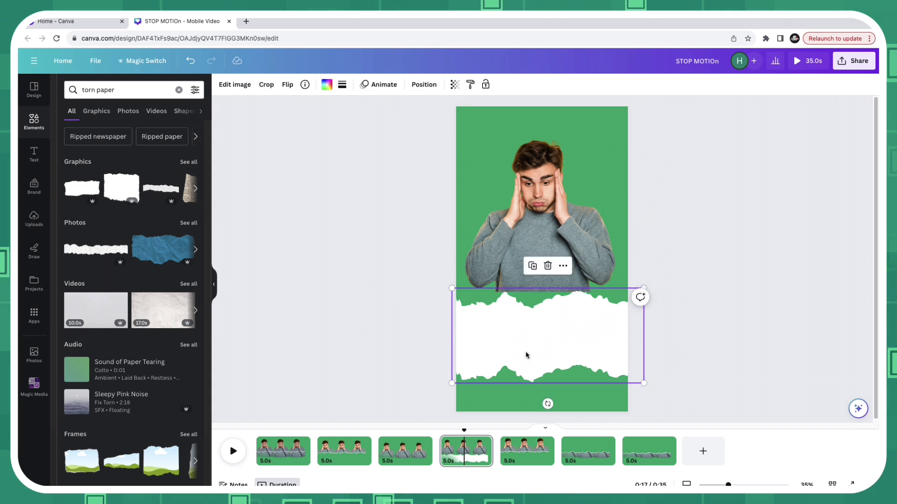
drag(526, 357, 526, 402)
click(542, 265)
drag(663, 296, 686, 311)
drag(551, 225, 533, 230)
drag(518, 385, 513, 306)
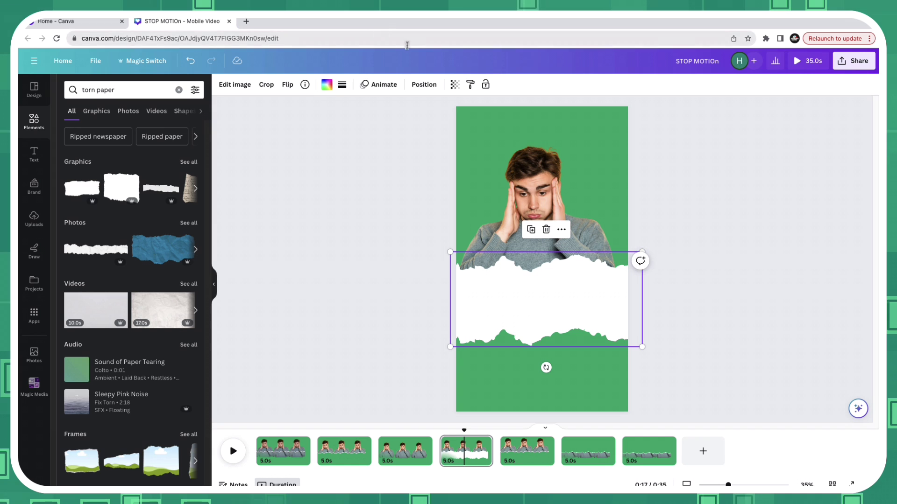
Duplicate the torn-paper strip and move the copy down to the page bottom
click(441, 110)
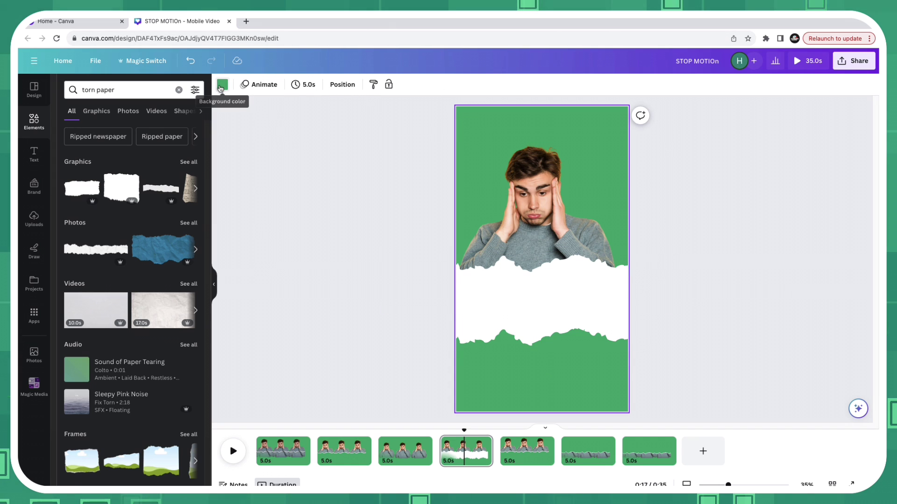
click(483, 146)
click(465, 322)
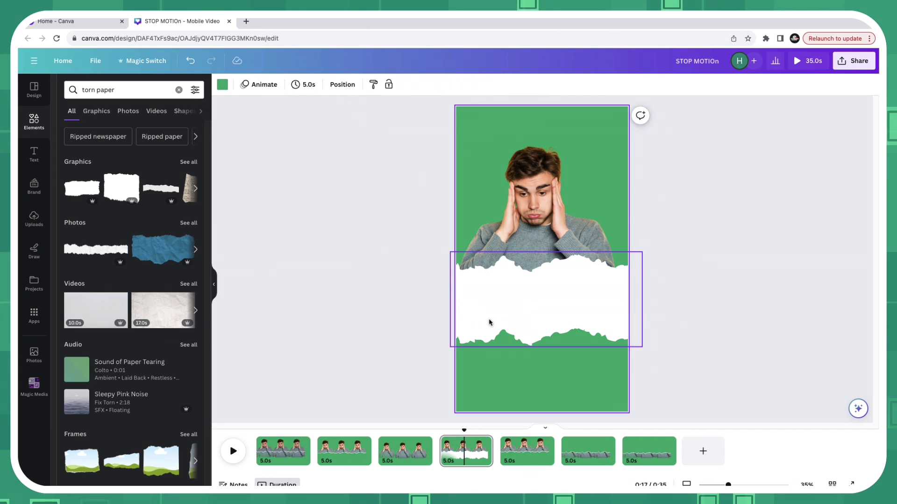
key(shift+Right)
key(shift+Down)
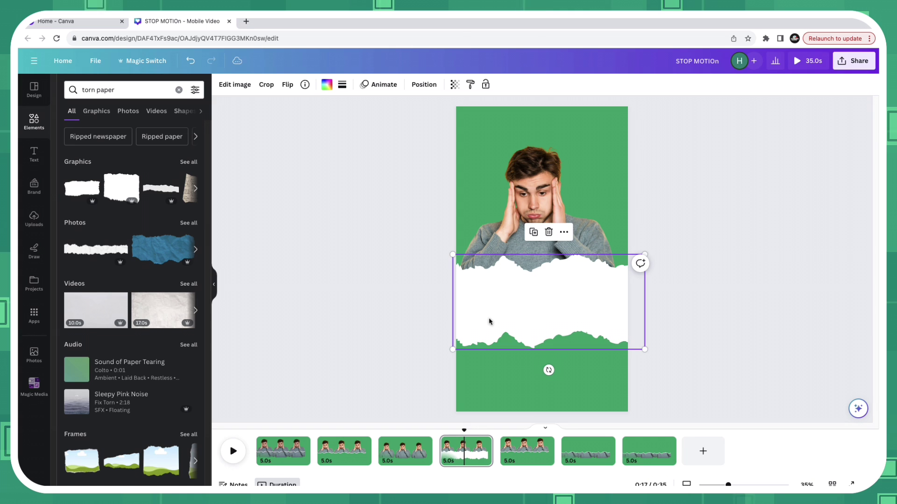
drag(512, 313, 512, 376)
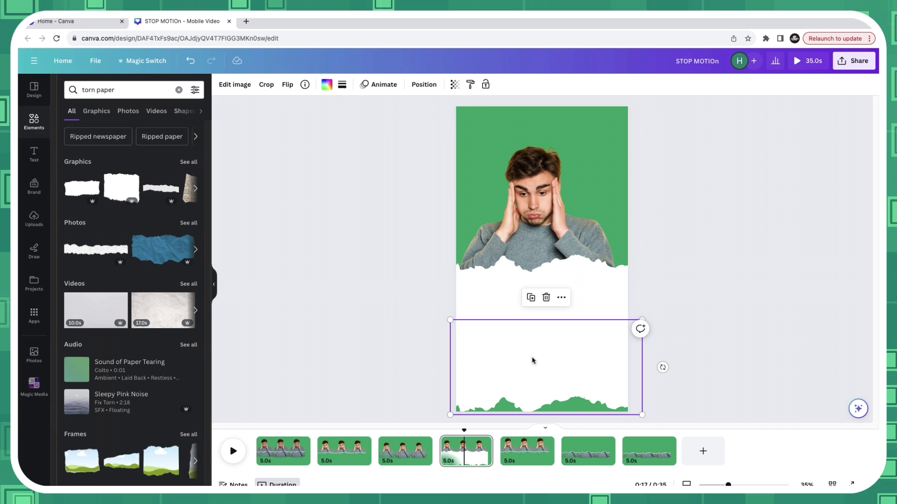
Colour the copied strip with the green photo swatch and raise it to the photo's lower edge
click(368, 190)
click(494, 381)
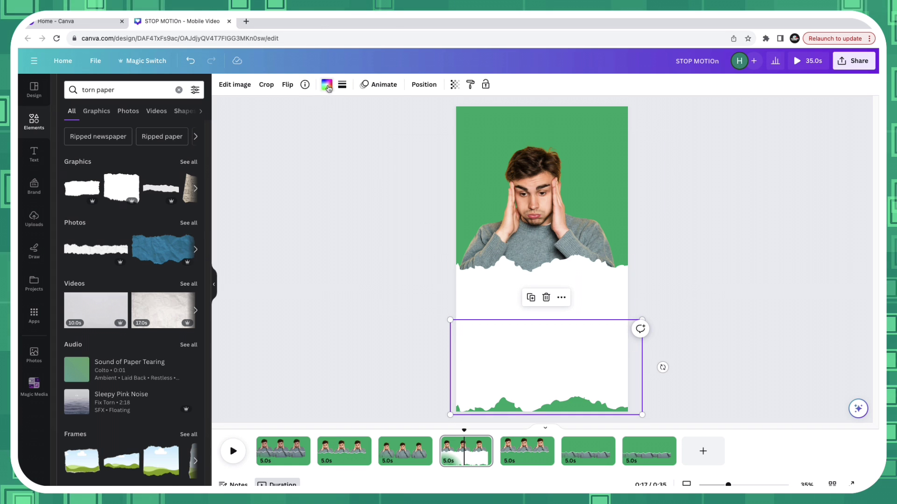
click(326, 84)
click(94, 252)
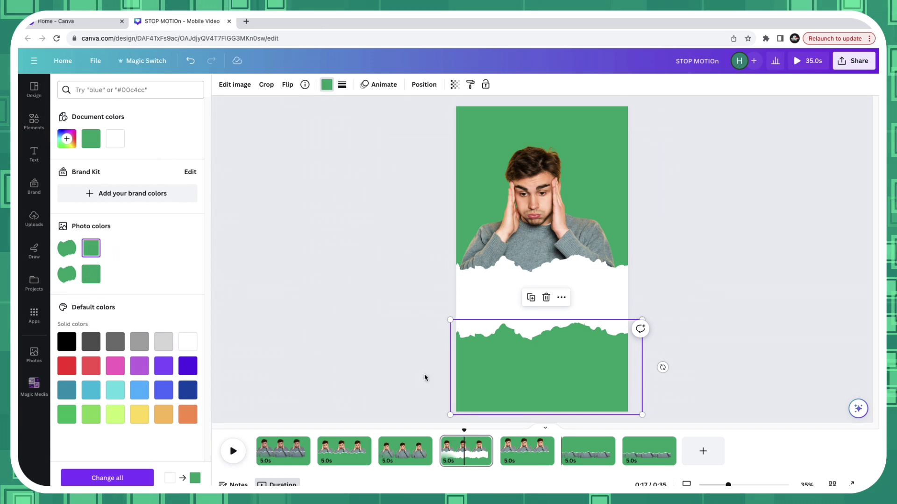
click(525, 397)
click(500, 150)
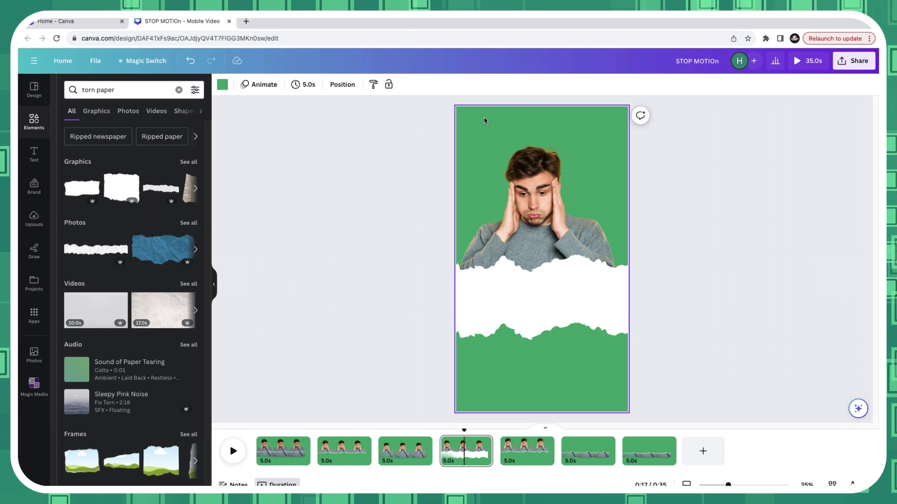
click(498, 389)
drag(498, 389, 500, 323)
Shrink and centre the man's photo on page 6 and move the torn-paper strip up over his body
click(344, 268)
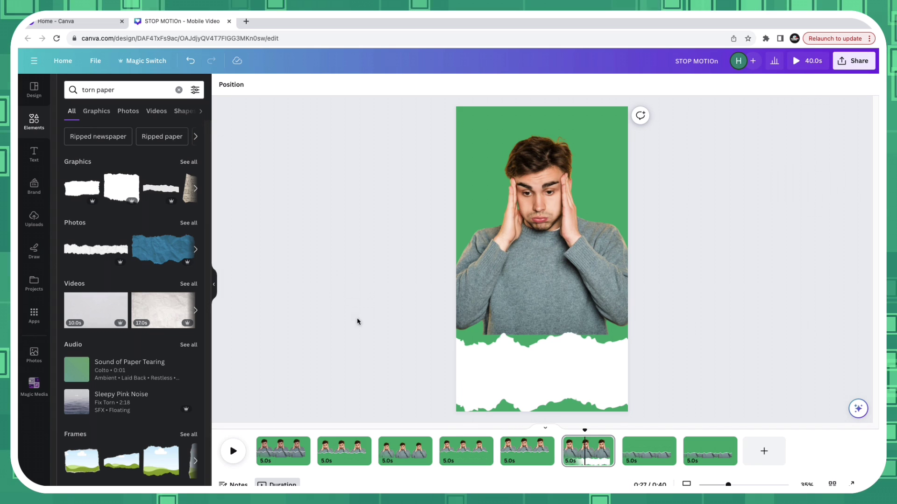
click(624, 318)
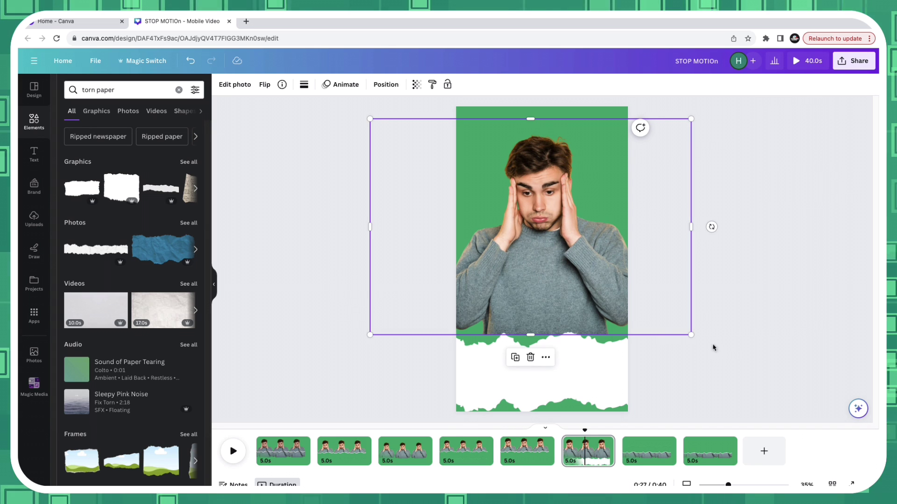
drag(687, 333, 632, 296)
drag(515, 238, 549, 263)
click(545, 384)
drag(533, 383, 534, 245)
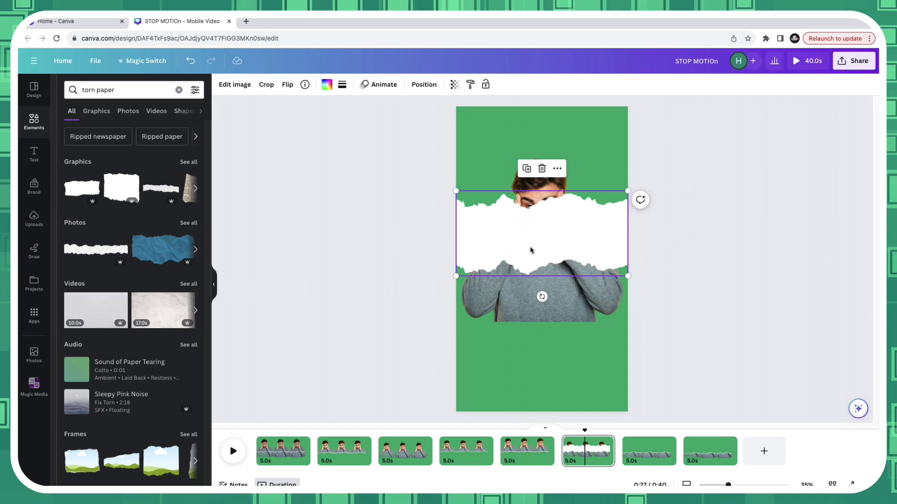
drag(531, 250, 513, 225)
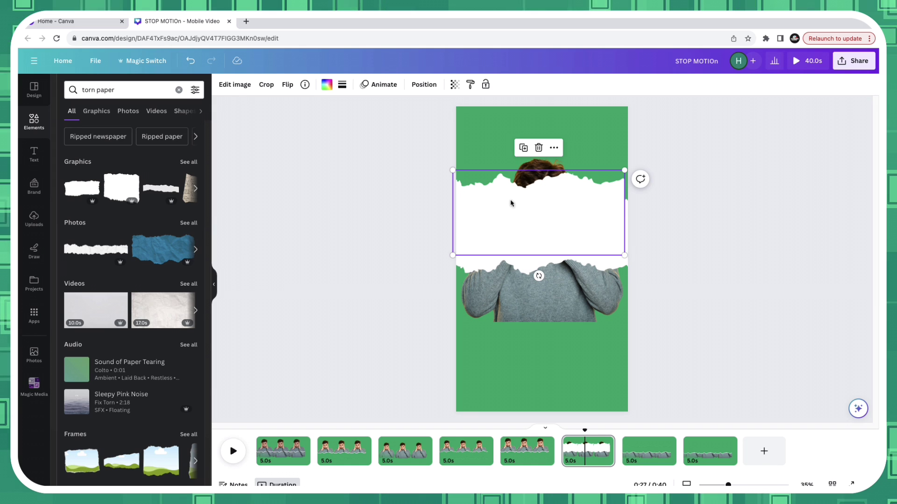
Fill the torn-paper strip green and crop the photo's top to hide the man's head
click(235, 84)
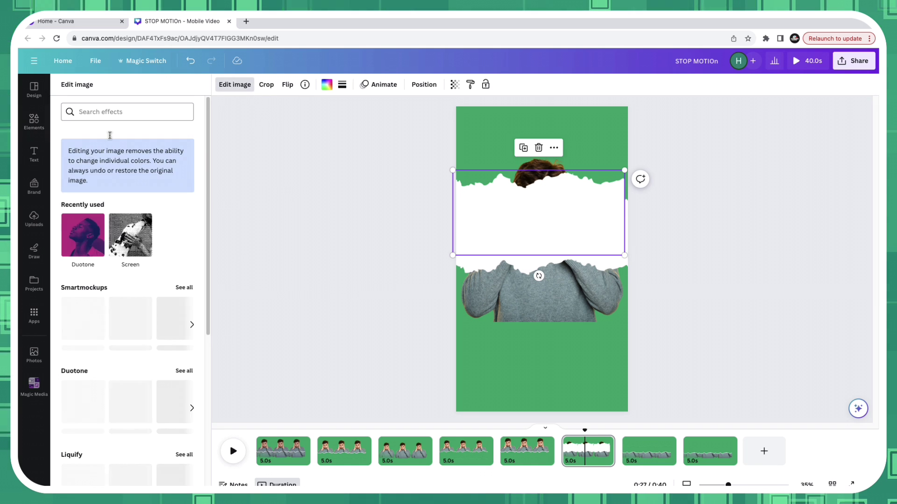
click(327, 84)
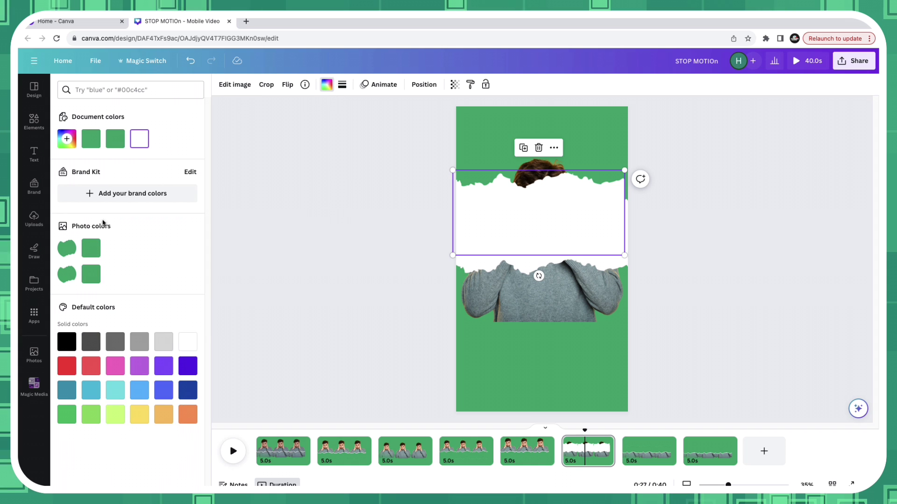
click(91, 258)
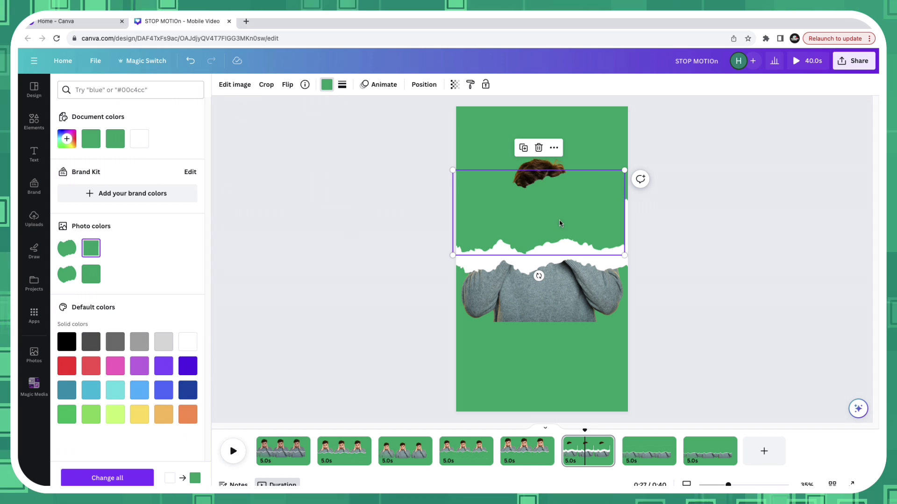
drag(560, 223, 562, 234)
click(540, 173)
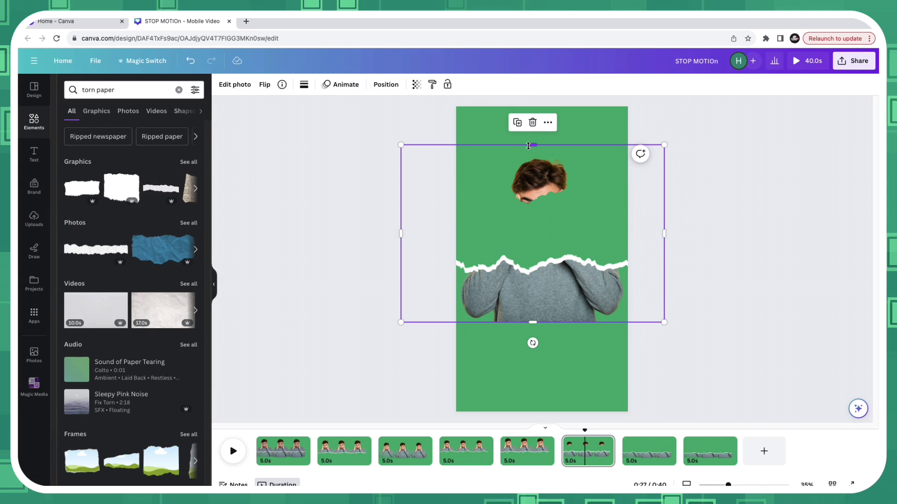
drag(531, 145, 527, 233)
Set the Canva download file type to PNG, close the options, and go to page 3
click(773, 218)
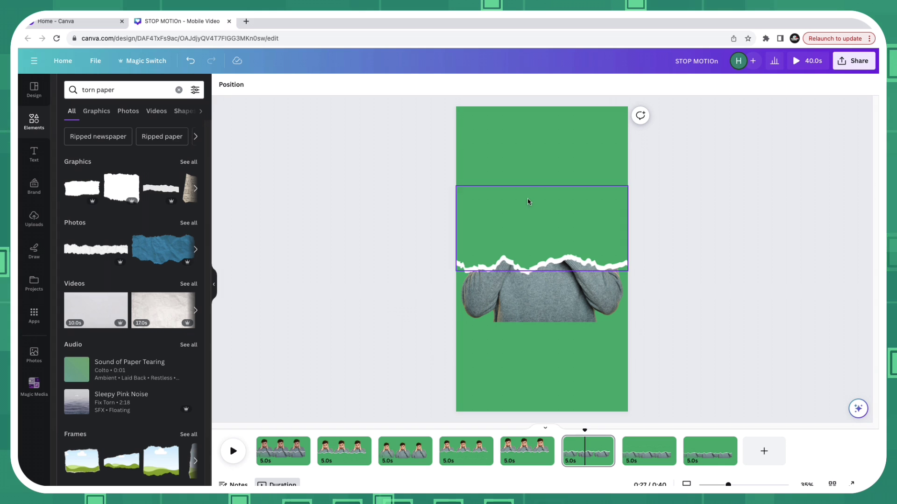
click(858, 62)
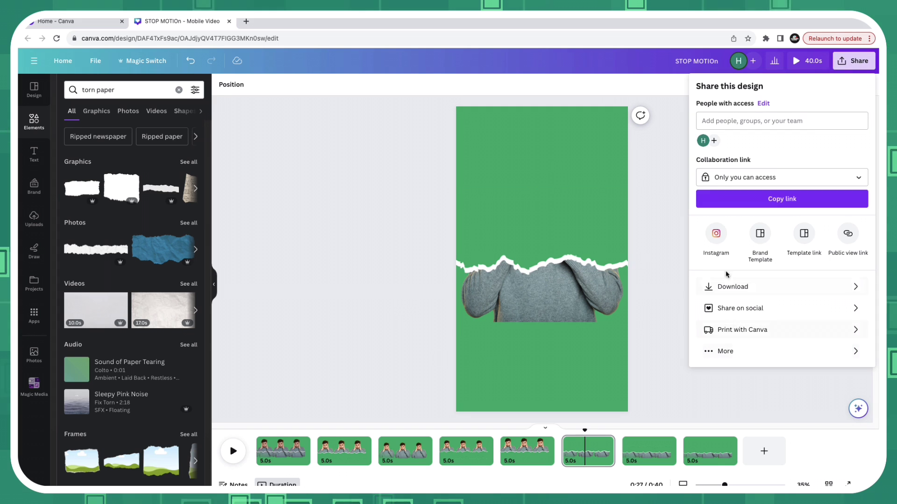
click(732, 286)
click(849, 124)
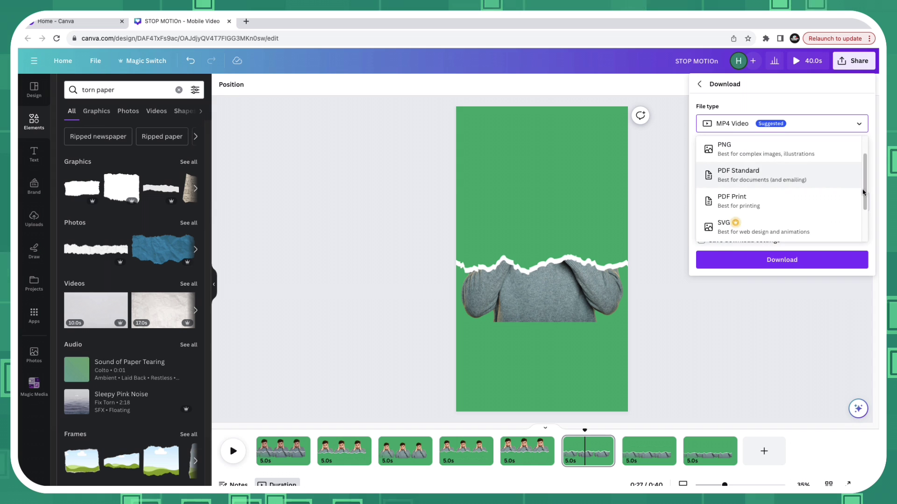
scroll(794, 197, up, 2)
click(726, 178)
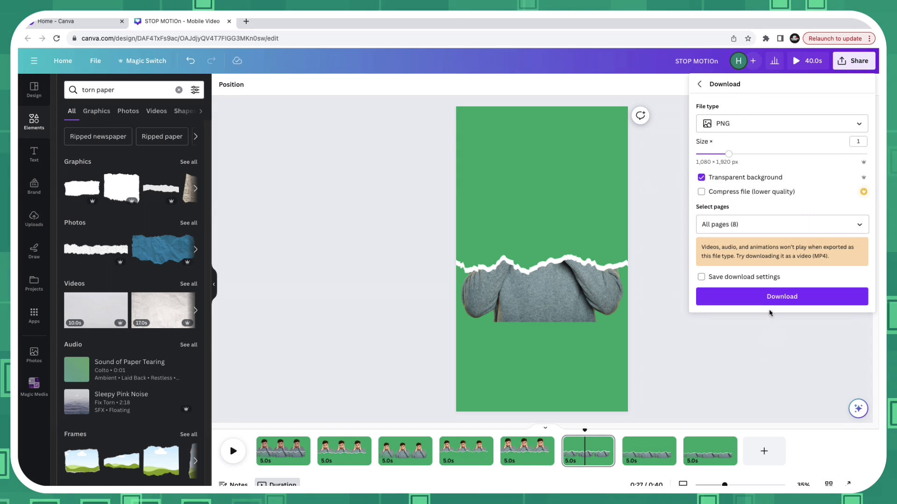
click(323, 281)
click(415, 451)
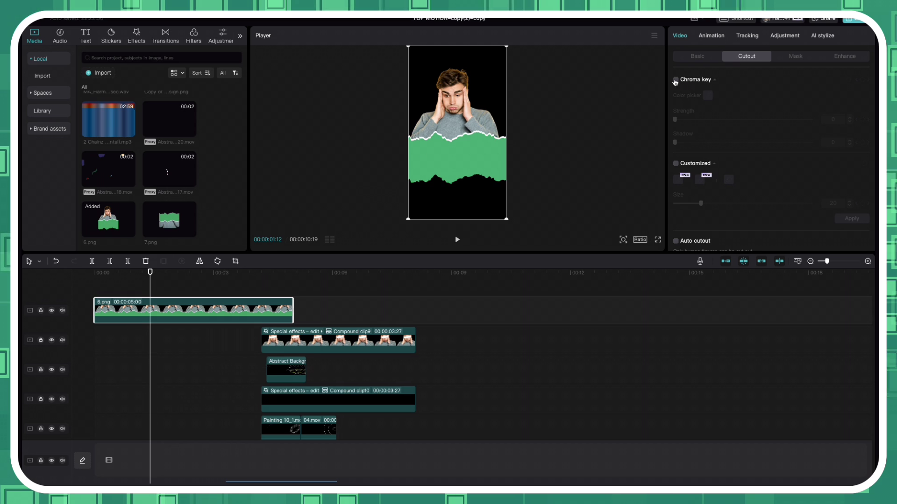
Enable Chroma key on 6.png, pick the green area, and set Strength to 7
click(676, 80)
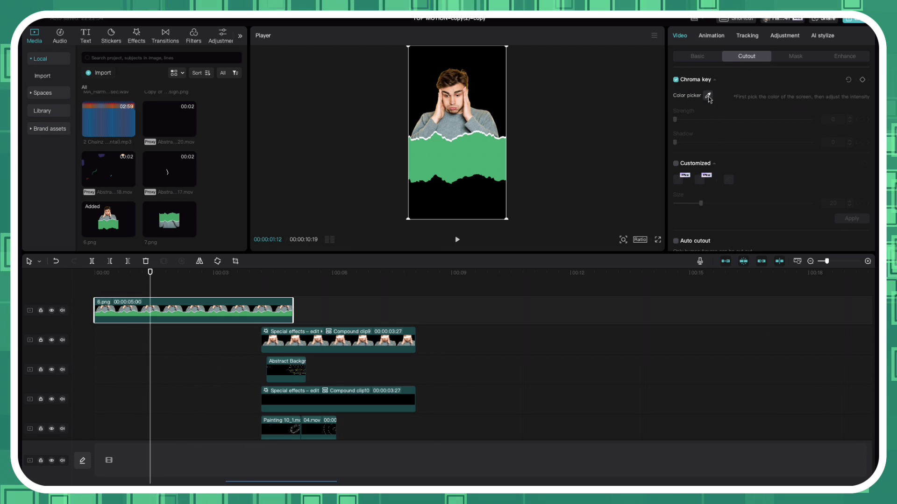
click(461, 154)
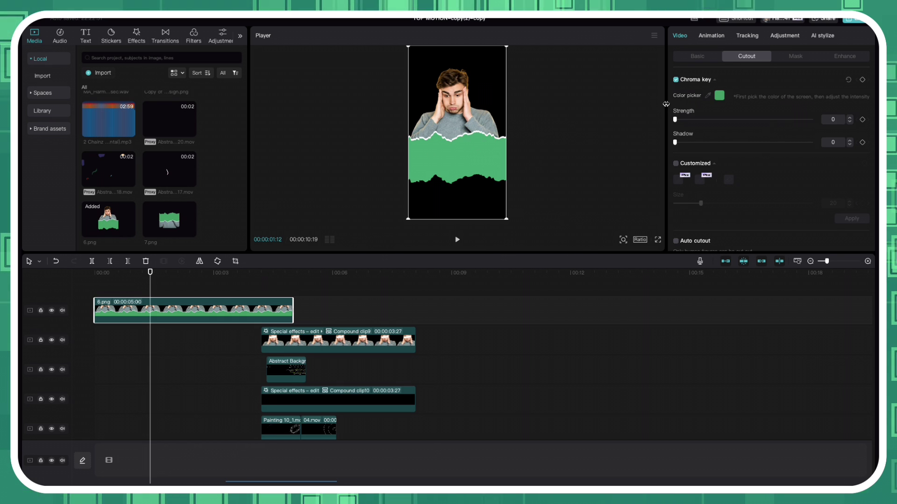
drag(676, 119, 685, 120)
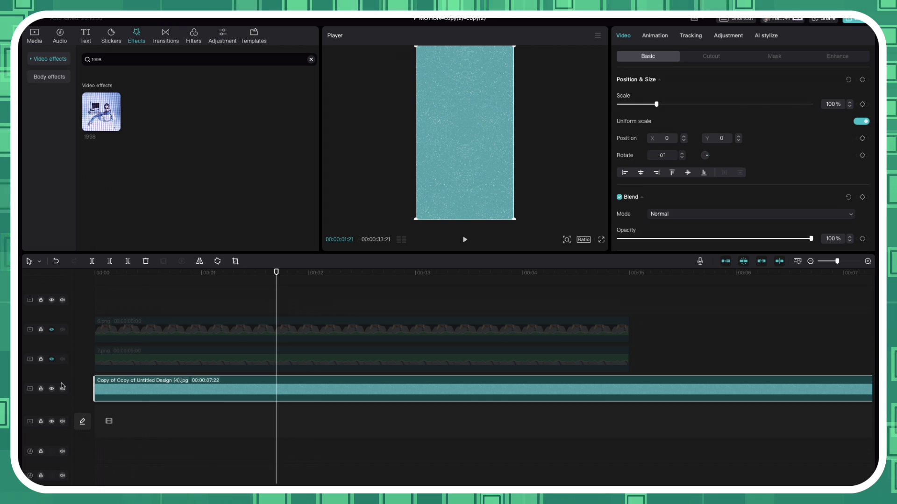
Unhide the 7.png and 6.png tracks and extend both clips to 00:00:06:27
click(52, 359)
click(52, 330)
mouse_move(180, 329)
mouse_down()
mouse_move(230, 330)
mouse_move(180, 329)
mouse_up()
click(178, 367)
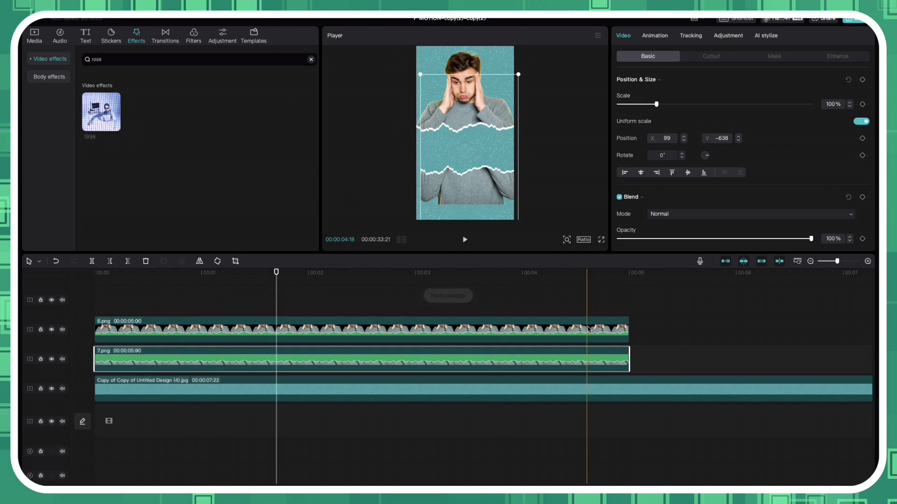
drag(628, 322, 833, 323)
drag(627, 355, 832, 355)
Convert 6.png and 7.png into compound clips 14 and 15
click(203, 328)
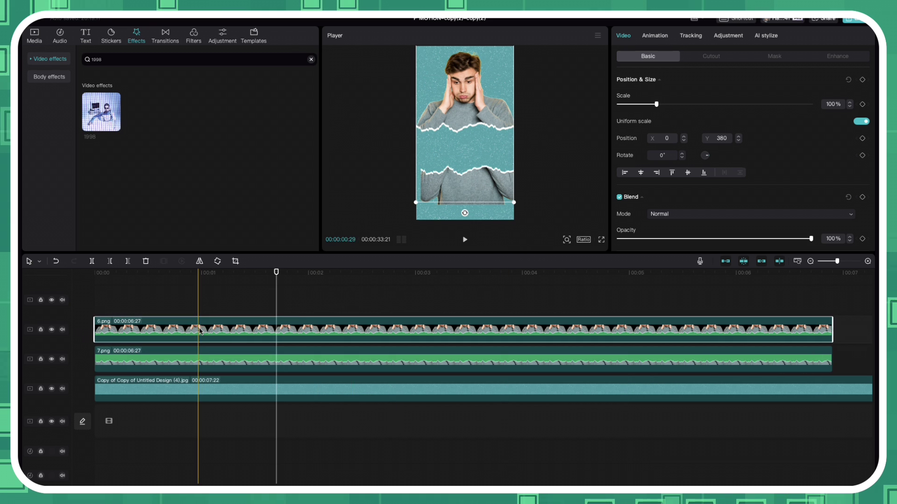
right_click(203, 329)
click(229, 369)
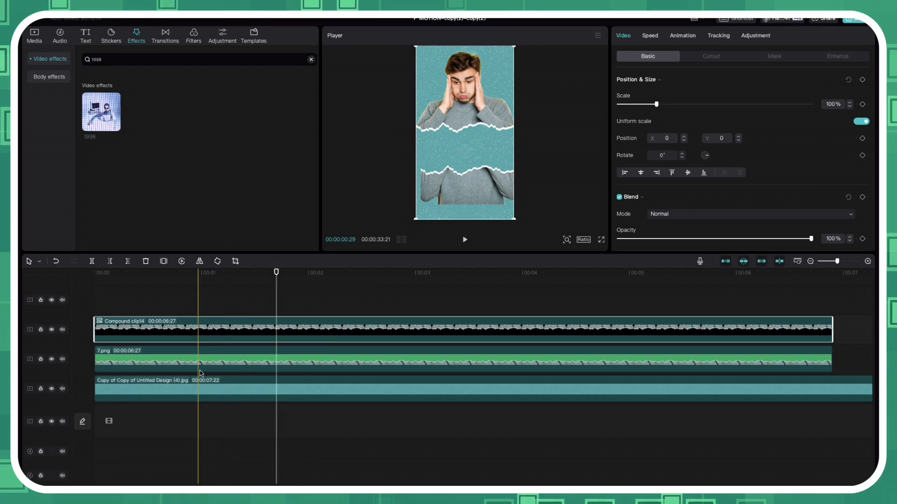
click(230, 369)
right_click(230, 369)
click(231, 369)
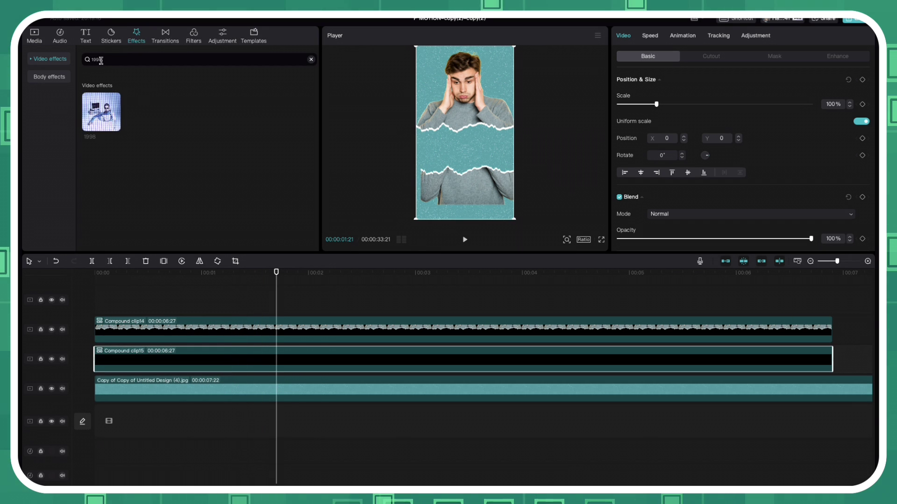
Apply the 1998 effect to Compound clips 14 and 15 with Filters 0 and Texture 30
mouse_move(103, 112)
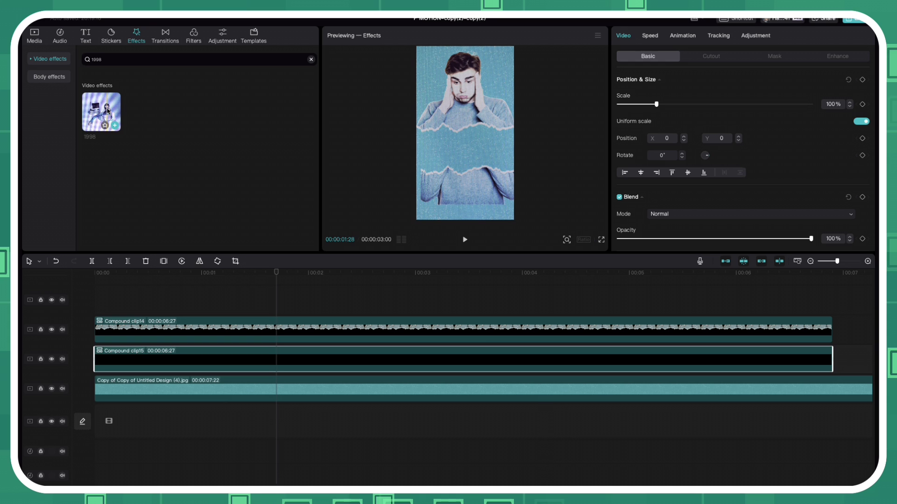
drag(103, 112, 164, 335)
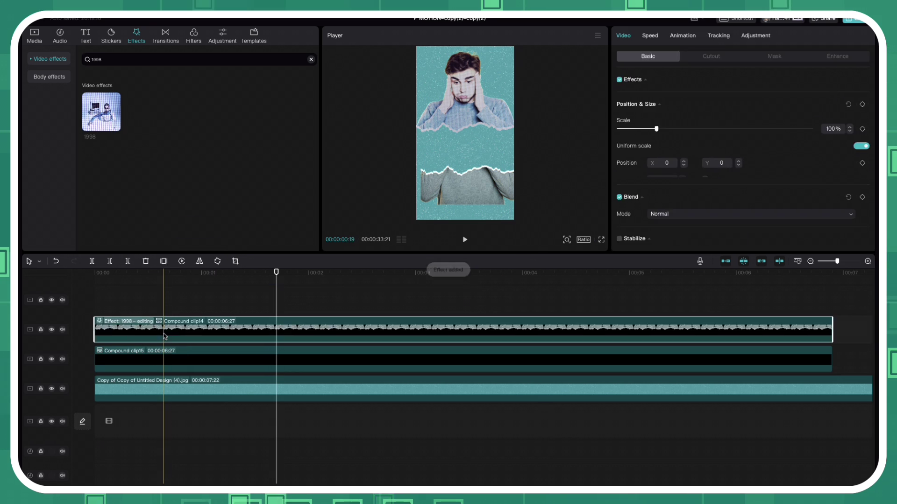
drag(827, 97, 590, 99)
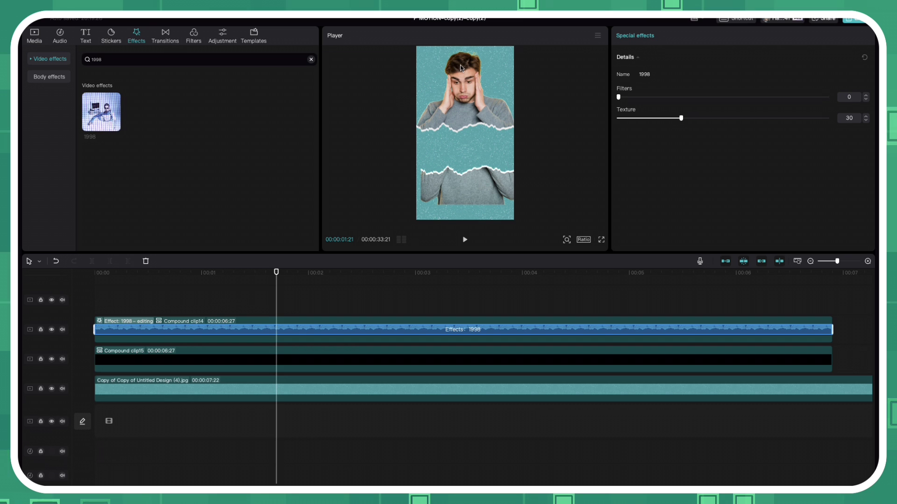
mouse_move(108, 114)
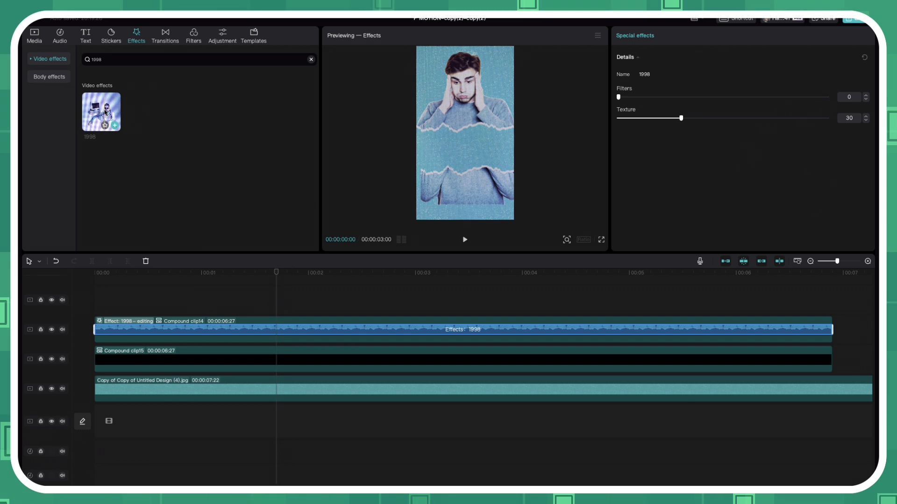
drag(107, 114, 160, 363)
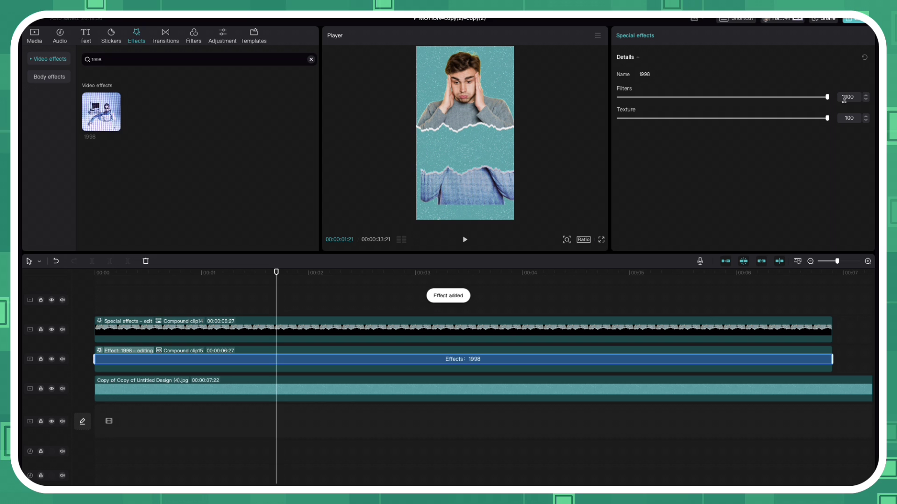
drag(828, 100, 603, 100)
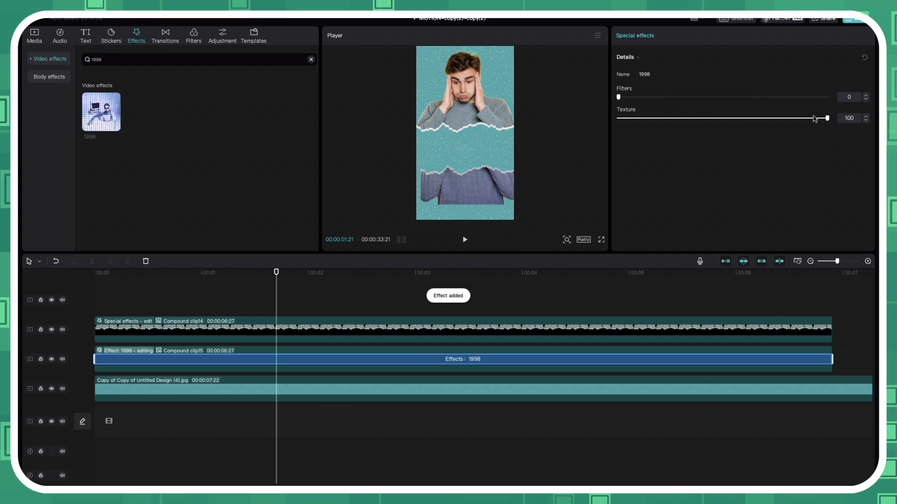
click(847, 118)
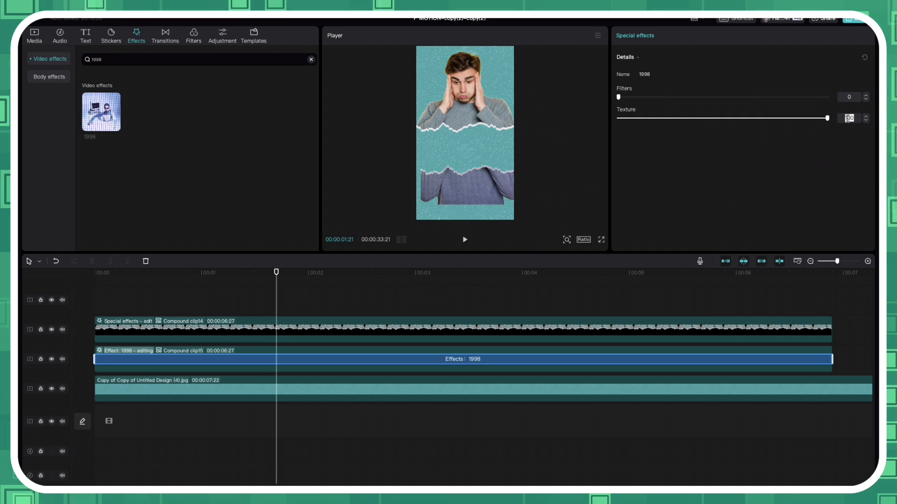
text(30)
key(Return)
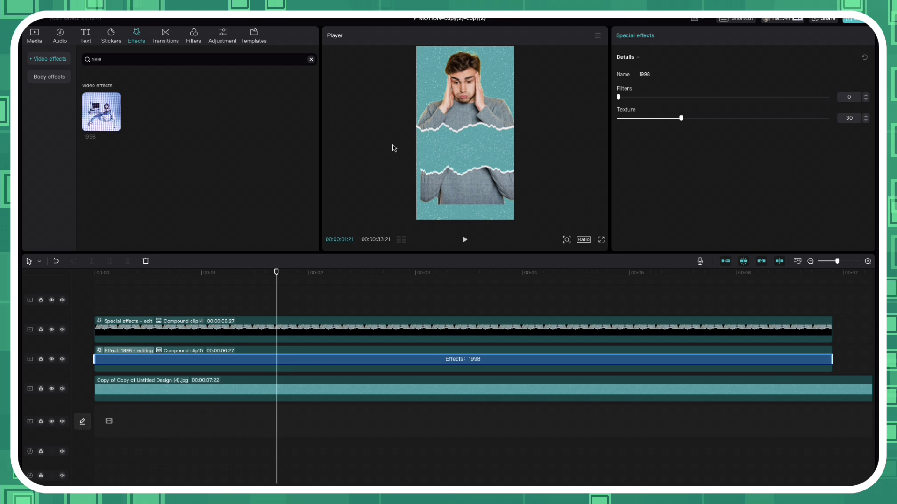
click(204, 294)
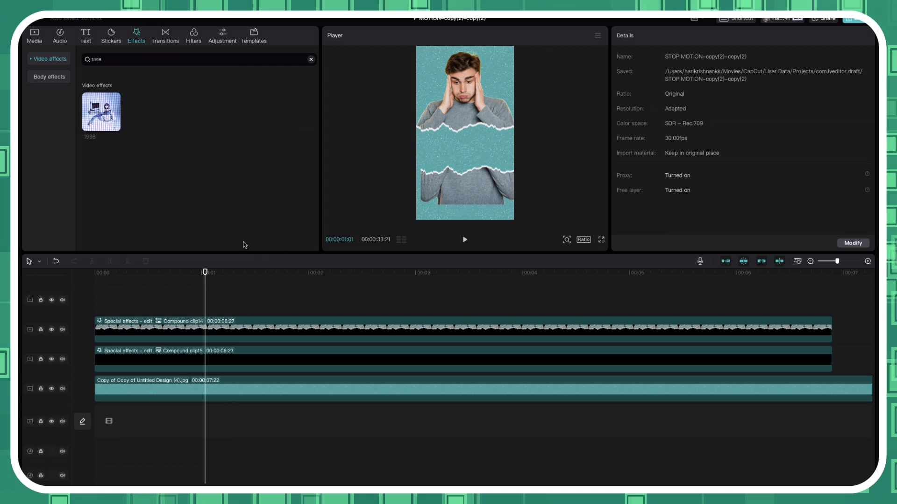
key(super+z)
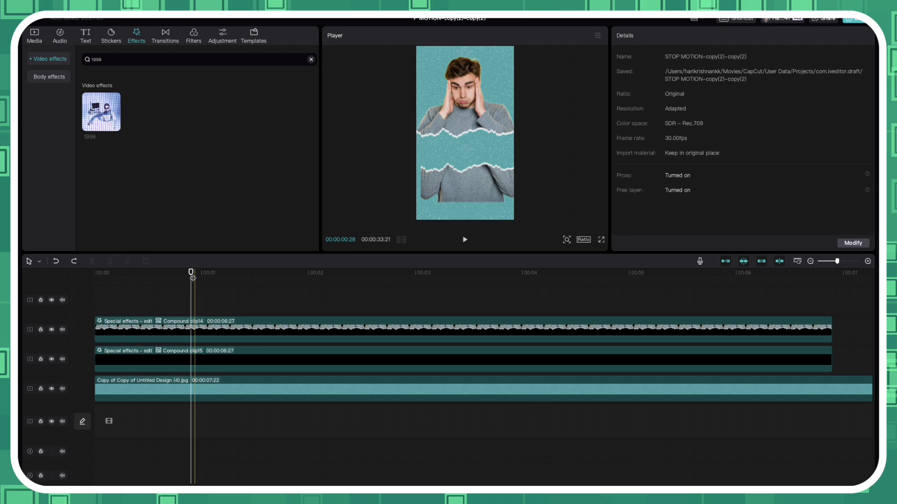
key(Home)
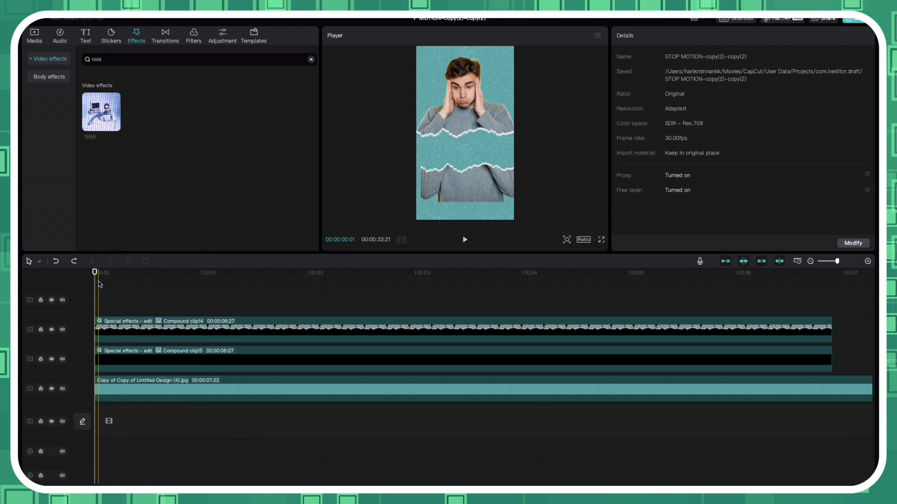
Add start-of-timeline Position & Size keyframes: clip14 at Y 800, clip15 at Y −1155
click(218, 330)
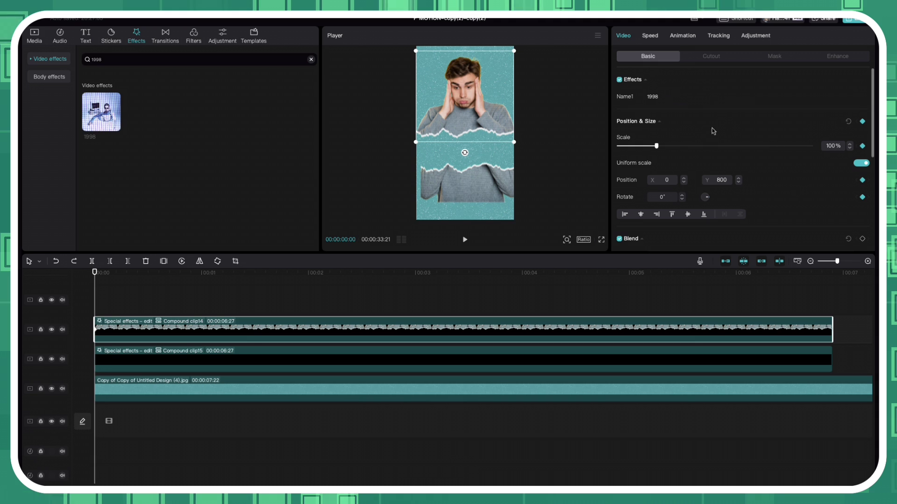
click(863, 122)
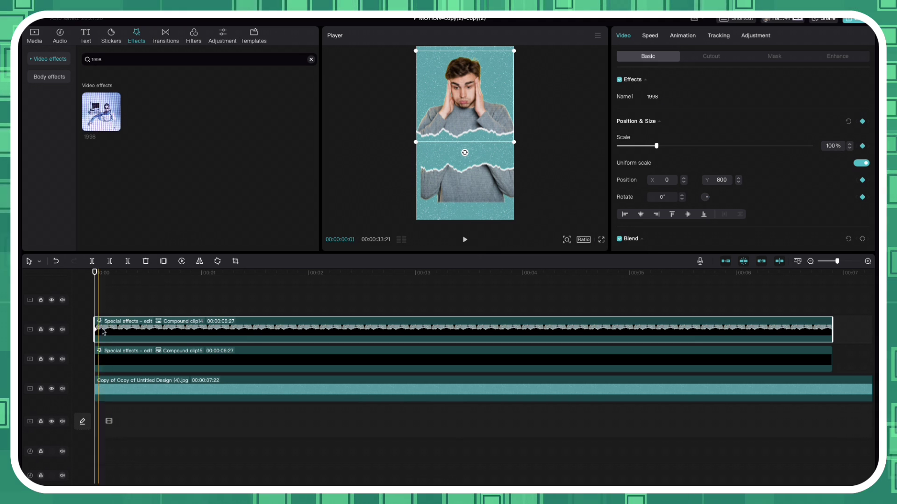
click(100, 370)
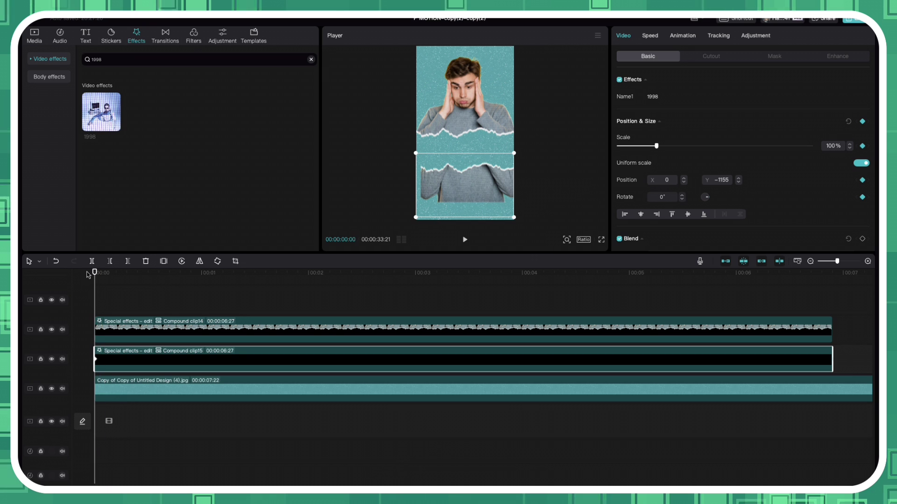
click(95, 330)
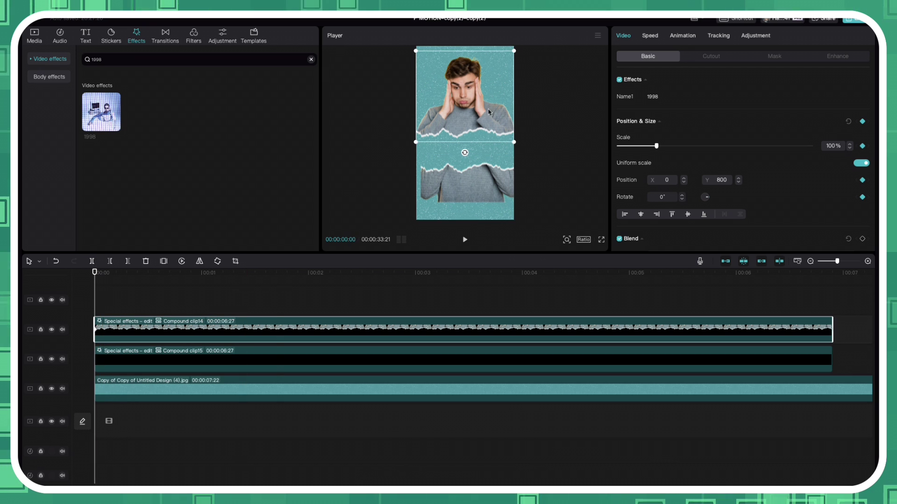
Push the top half up tilted −9°, and move the bottom half to Y −938 tilted 11°
drag(456, 124, 455, 45)
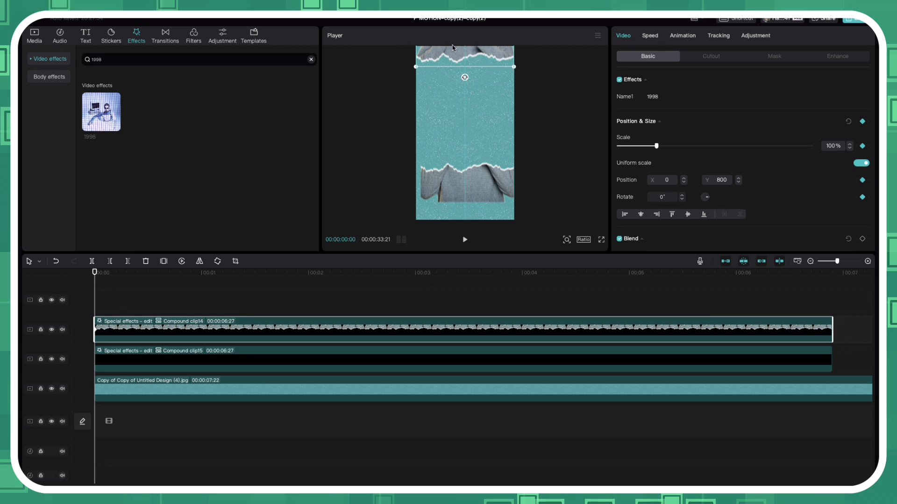
drag(462, 78, 481, 60)
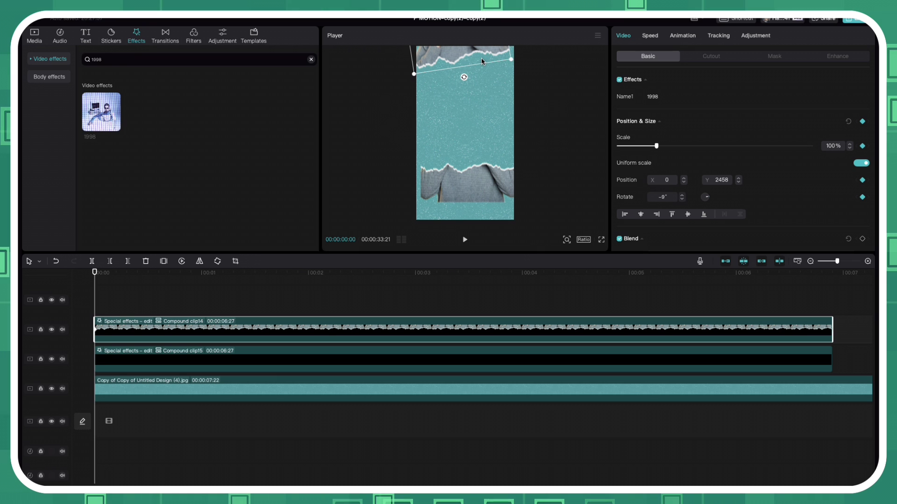
click(116, 360)
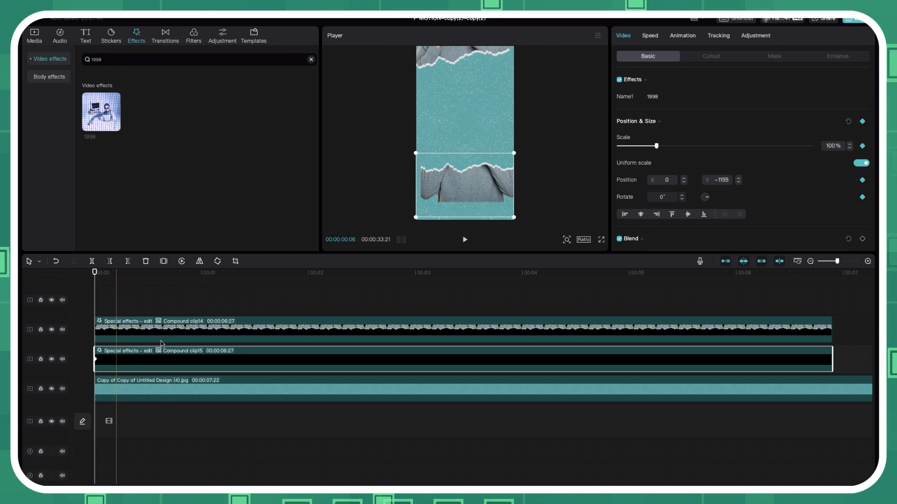
drag(477, 183, 478, 173)
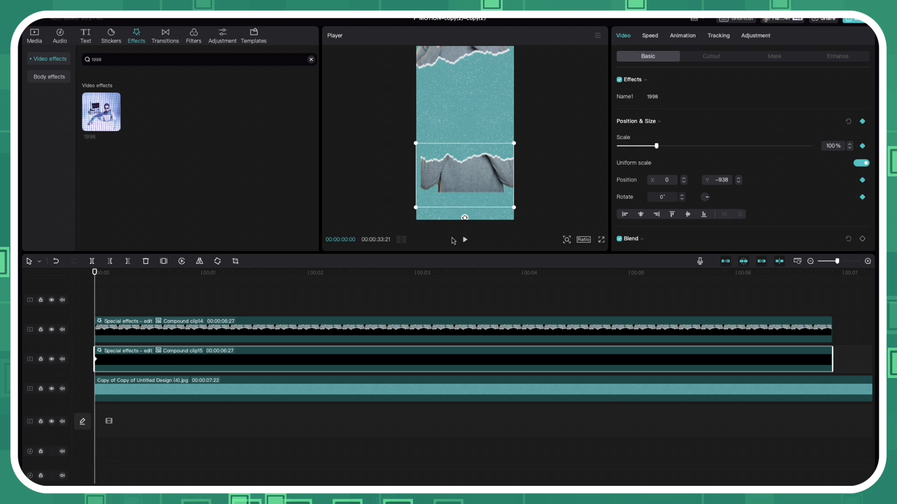
drag(465, 219, 469, 243)
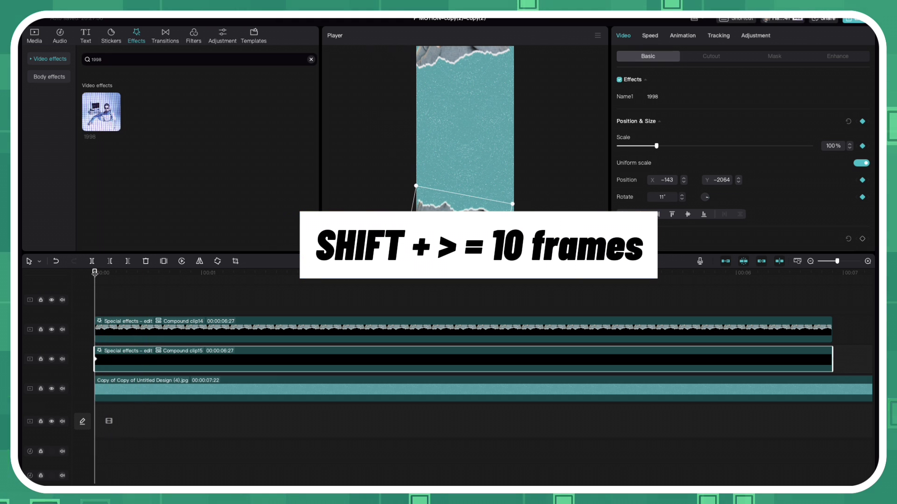
Jump ahead 10 frames and add Position & Size keyframes on both torn halves
key(shift+Right)
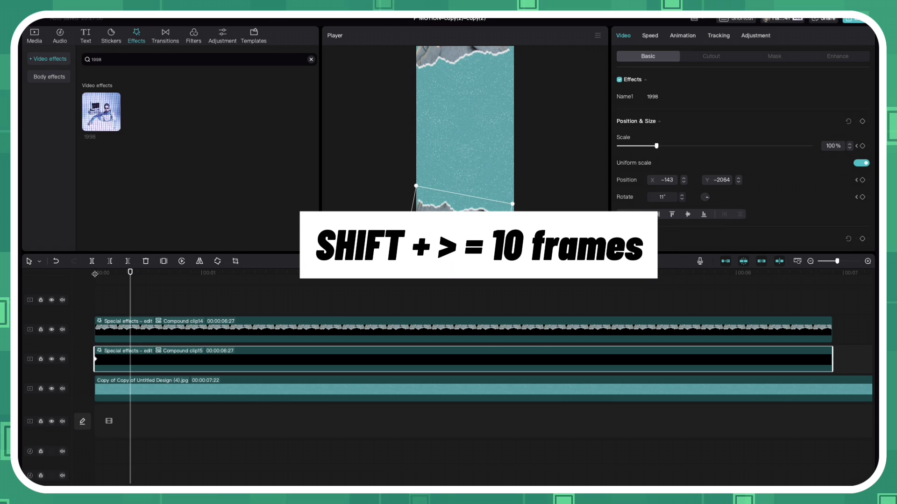
click(127, 340)
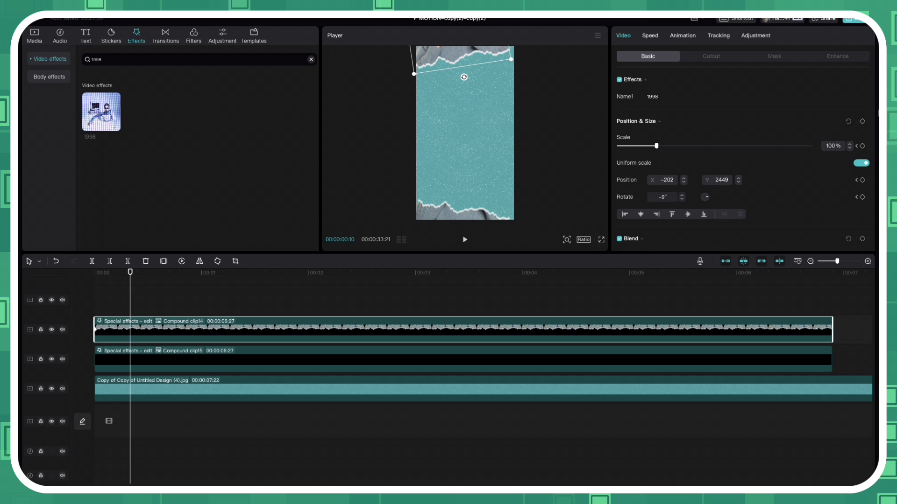
click(863, 121)
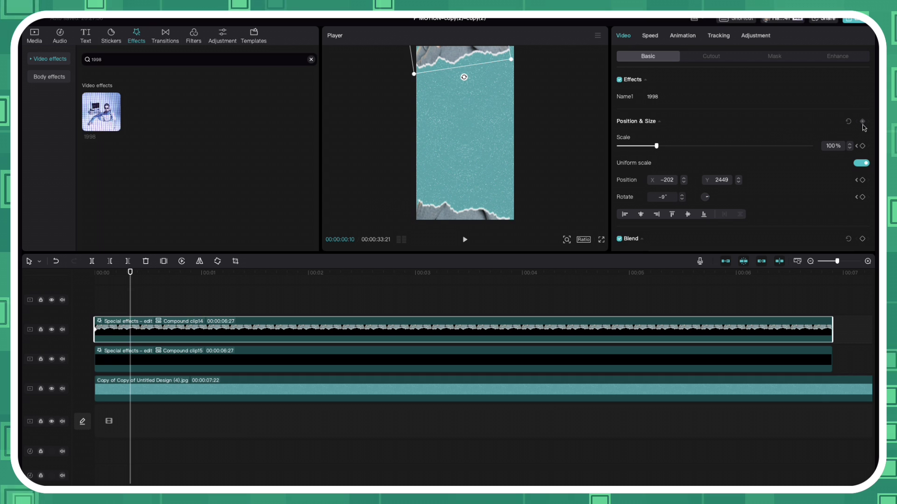
click(131, 370)
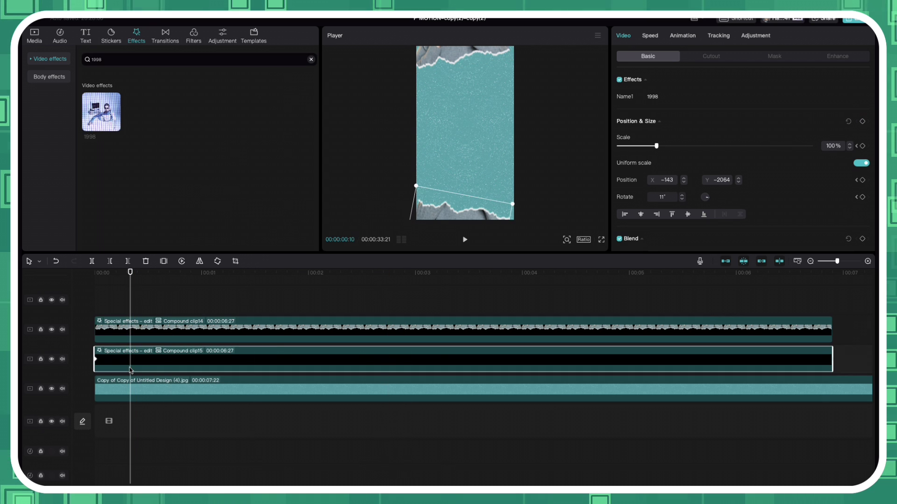
click(862, 122)
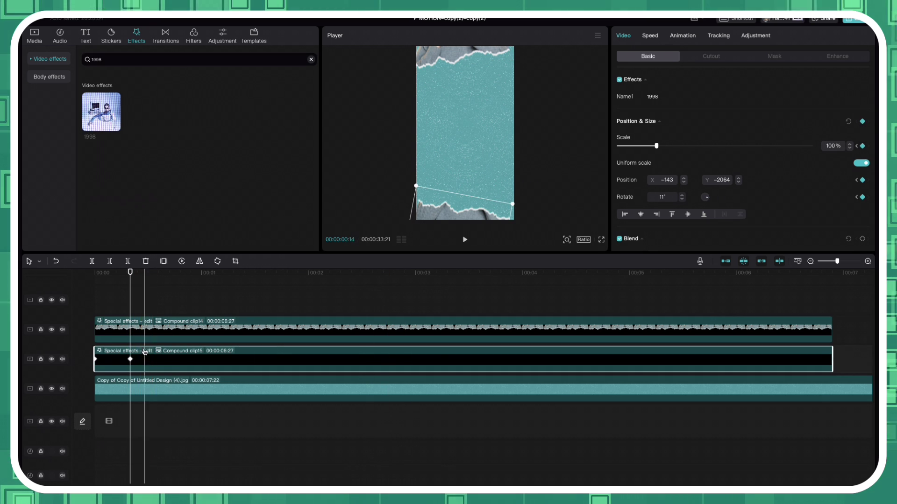
One frame later, keyframe the top half and lower it to X 0, Y 1491
click(132, 330)
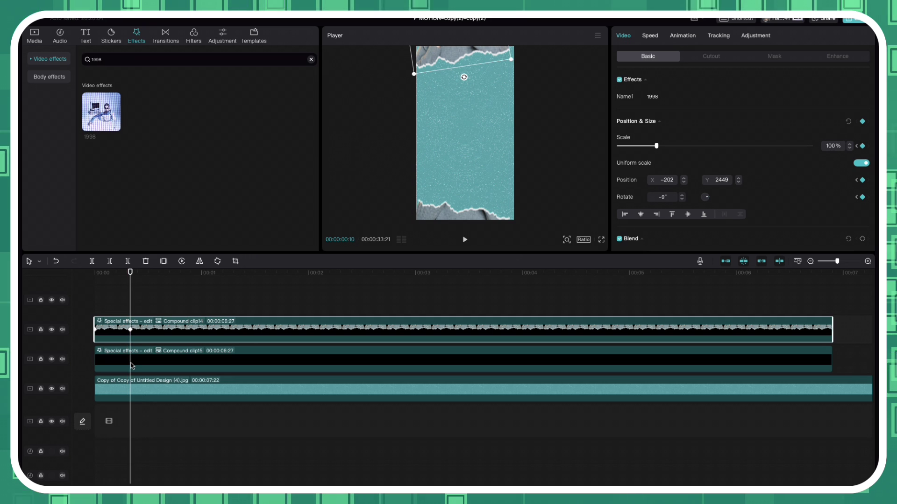
click(131, 365)
click(131, 337)
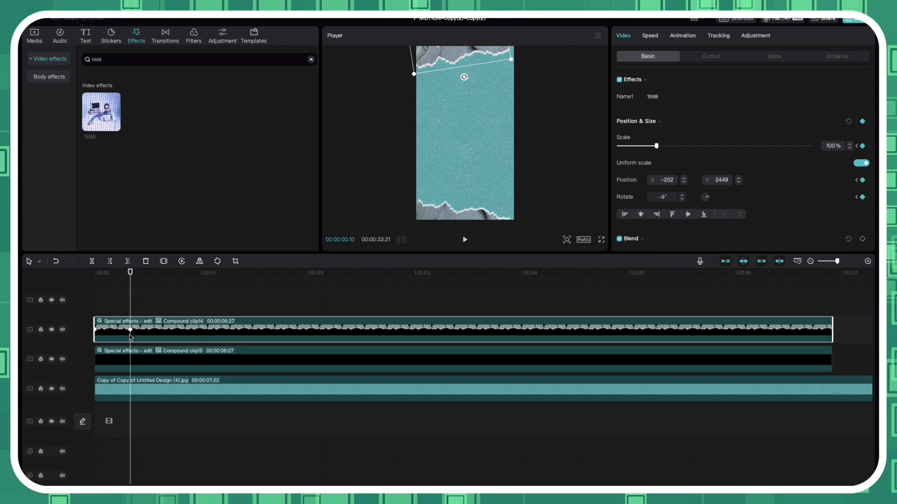
key(Right)
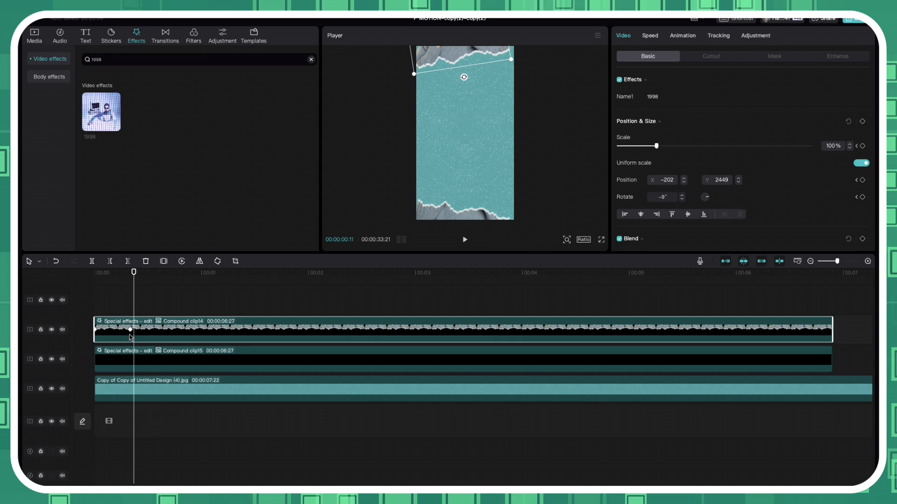
click(862, 122)
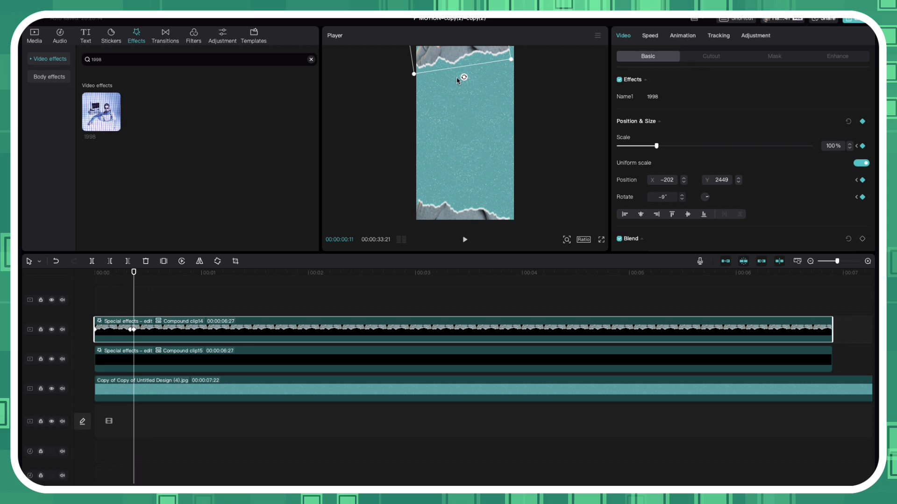
drag(478, 61, 477, 115)
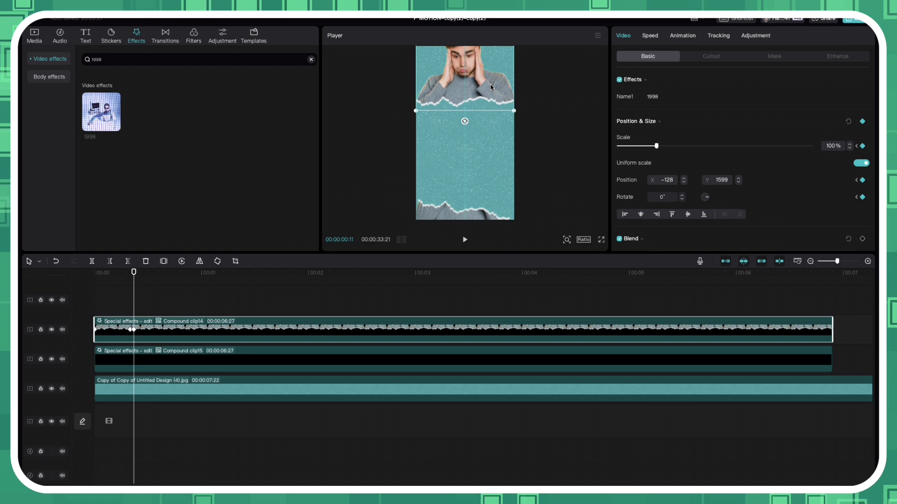
Raise the bottom torn half to Y -1669 and straighten it to 0° rotation
click(132, 361)
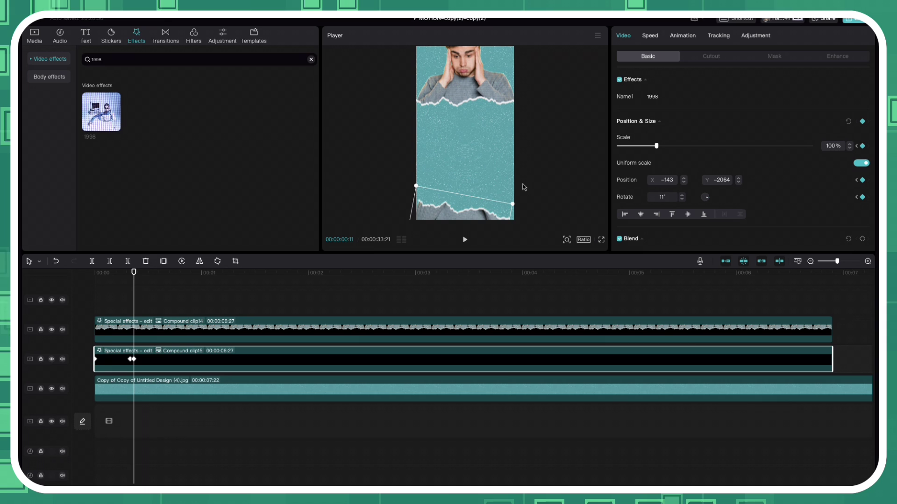
drag(490, 206, 496, 156)
mouse_move(456, 225)
mouse_down()
mouse_move(464, 216)
mouse_move(463, 224)
mouse_up()
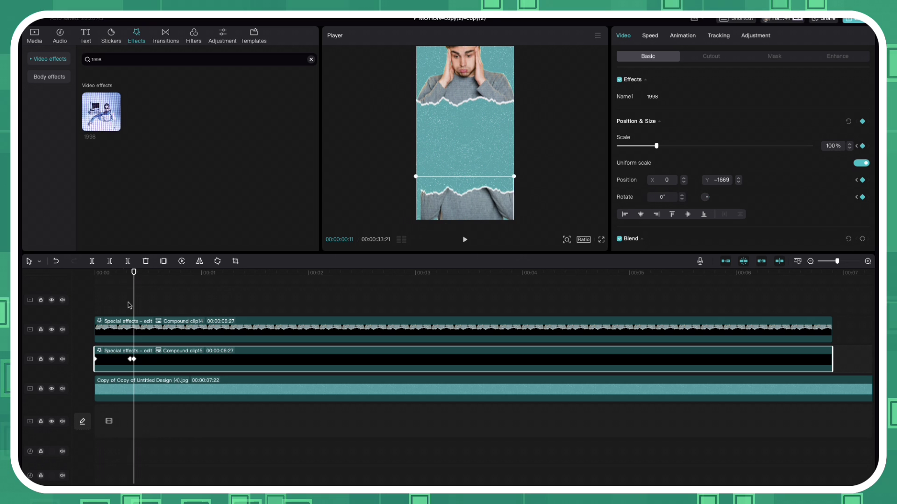
click(135, 332)
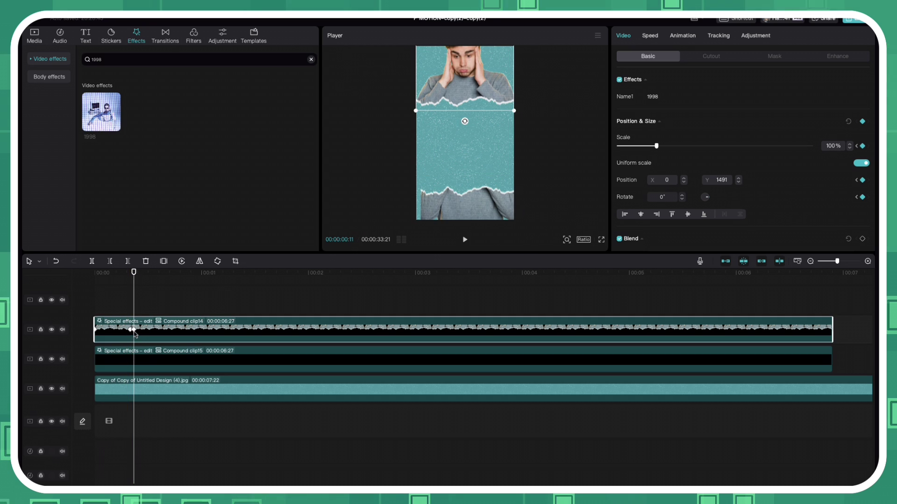
Keyframe the top half just after frame 21, moving it down and tilting it -6°
key(shift+Right)
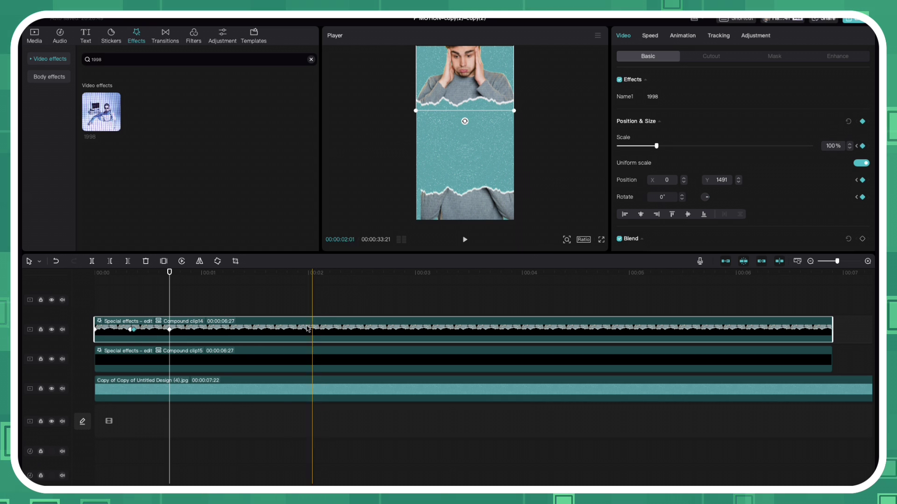
click(169, 367)
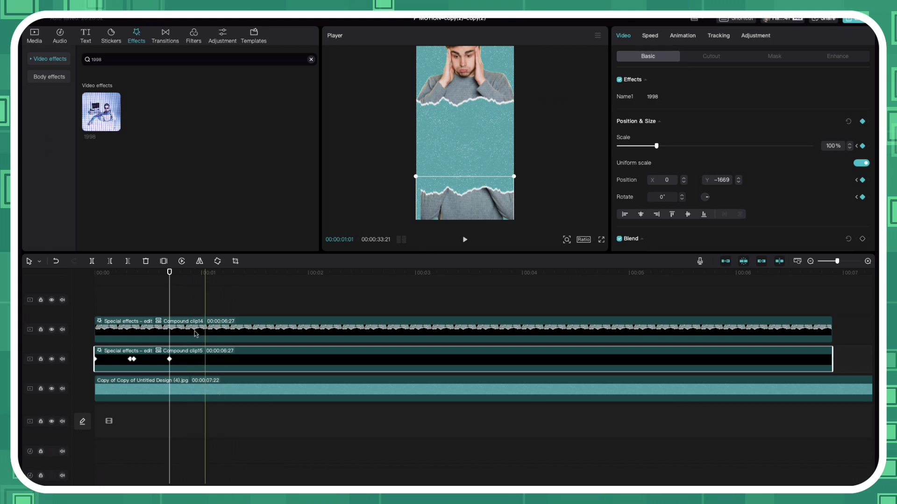
click(169, 337)
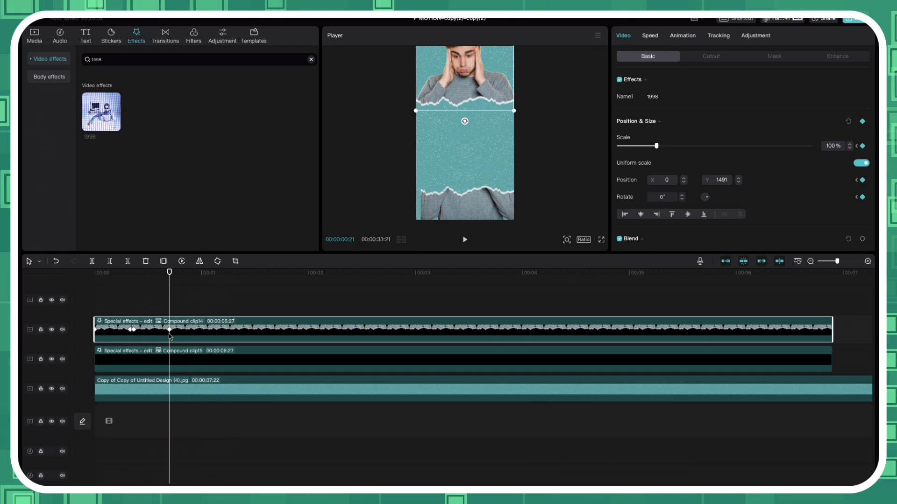
key(Right)
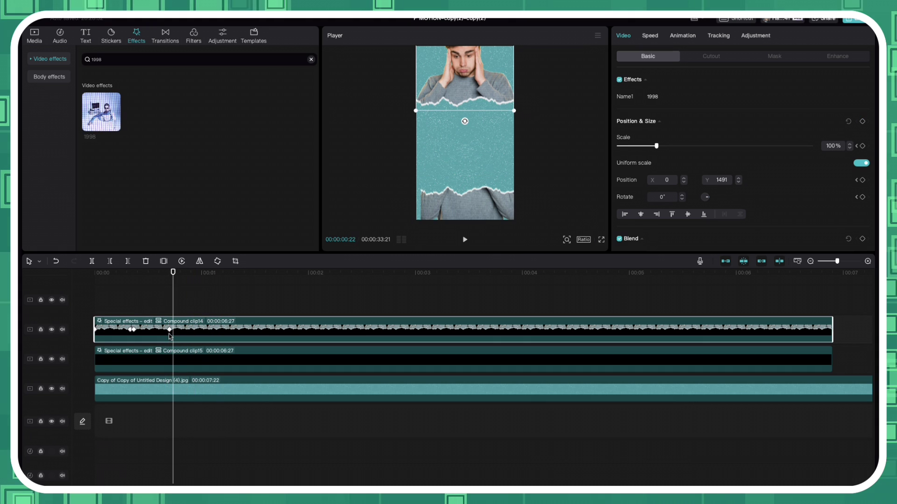
click(863, 122)
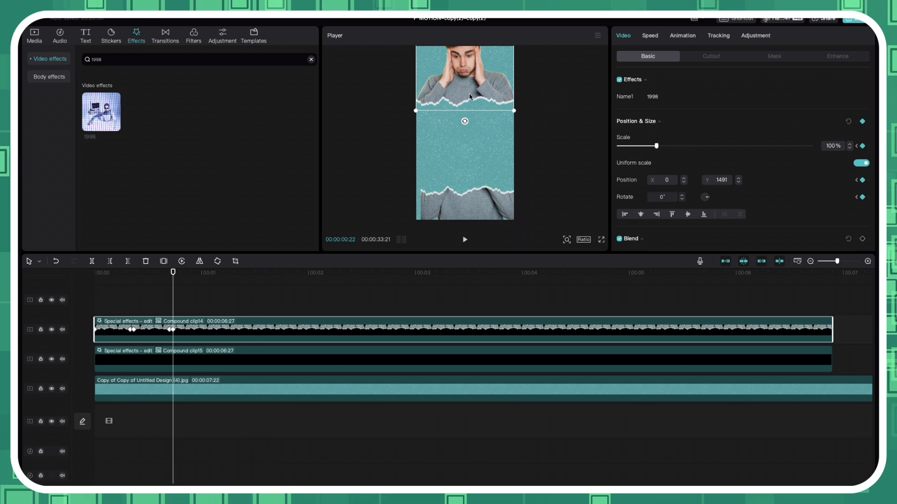
drag(458, 97, 469, 155)
drag(461, 123, 456, 129)
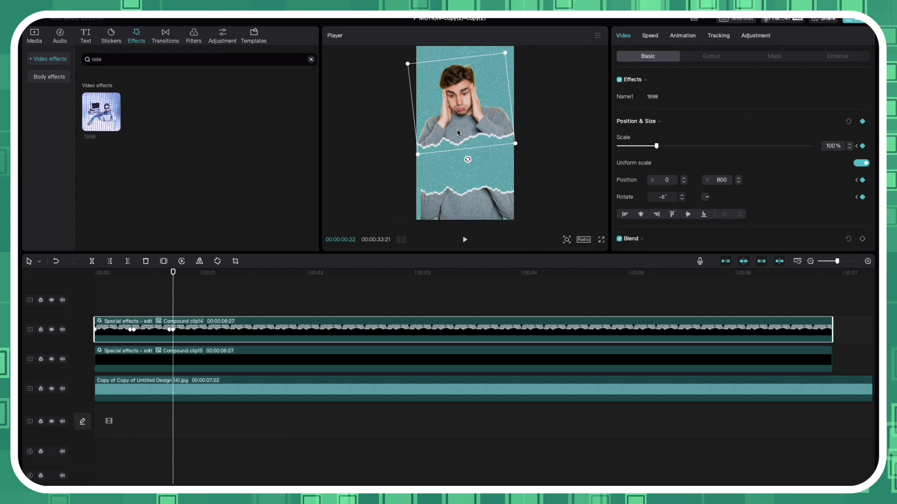
key(ctrl+z)
key(ctrl+z)
Raise the bottom half toward the top half and tilt it to 7°
click(169, 384)
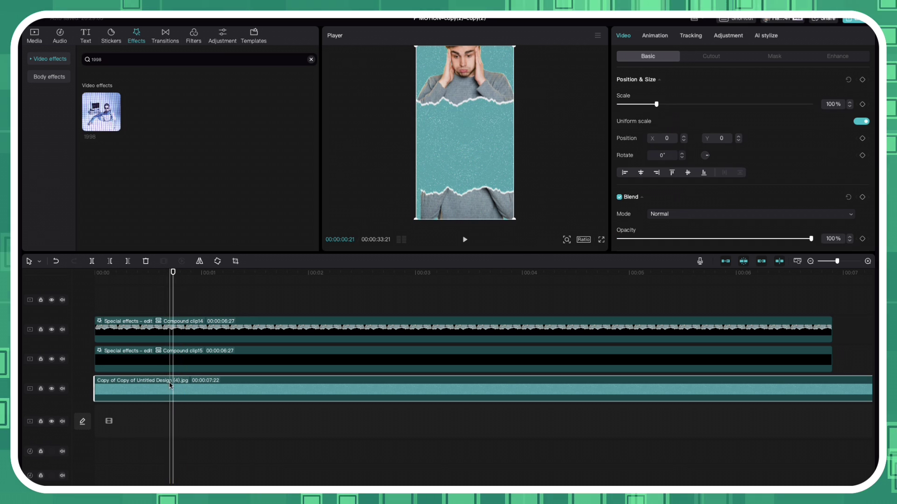
click(170, 360)
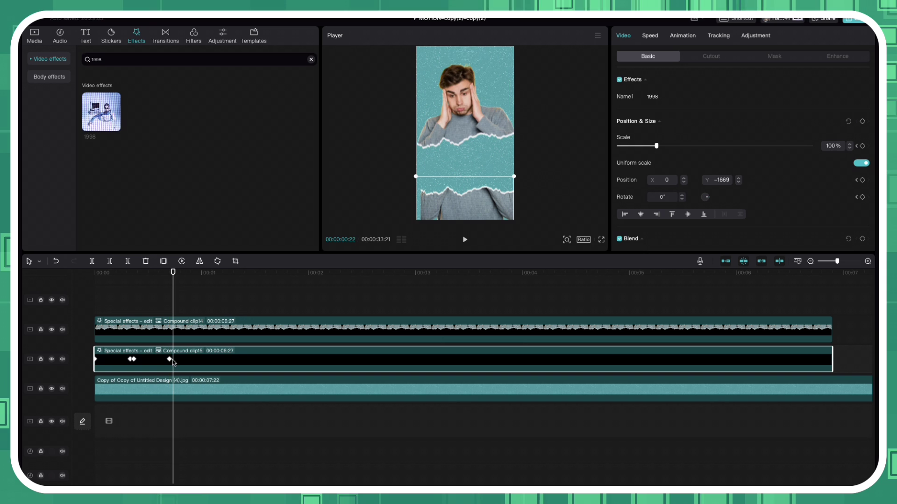
click(172, 360)
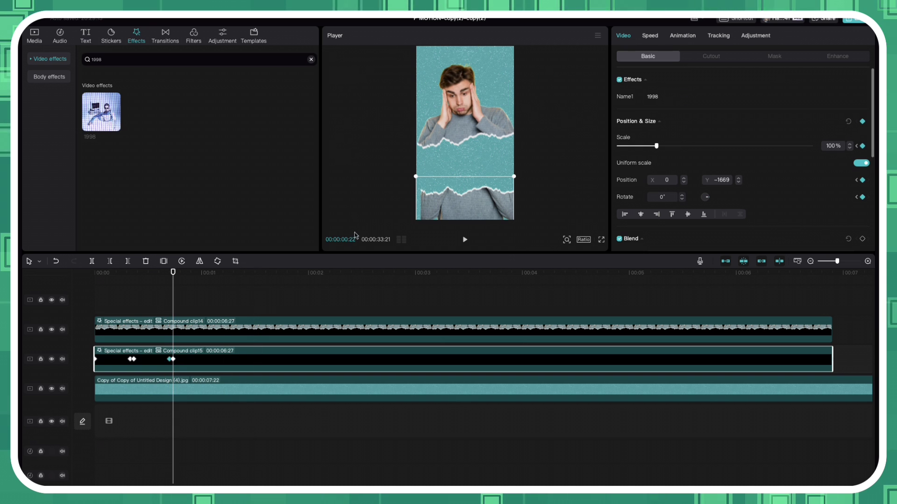
drag(468, 206, 471, 199)
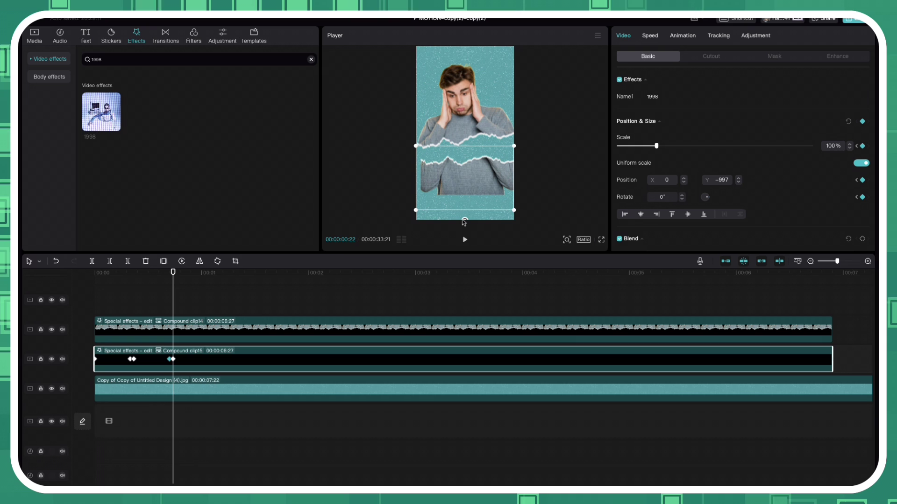
drag(464, 219, 460, 221)
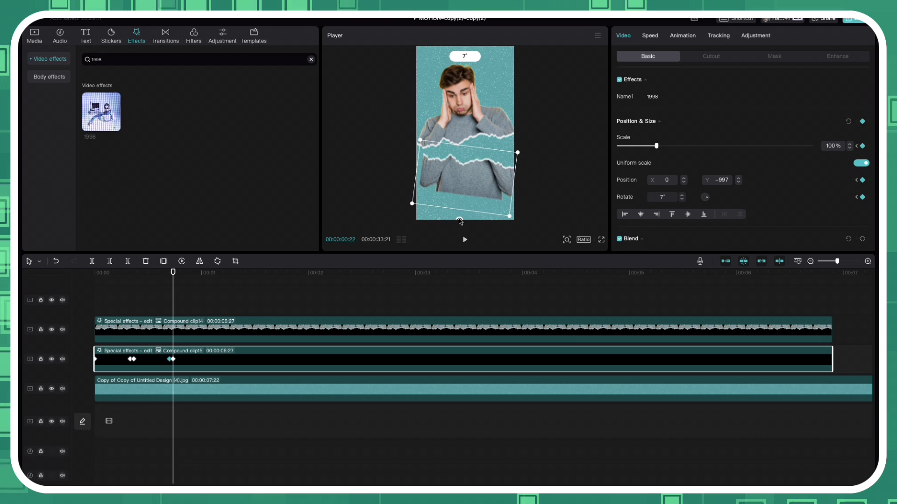
drag(471, 175, 473, 177)
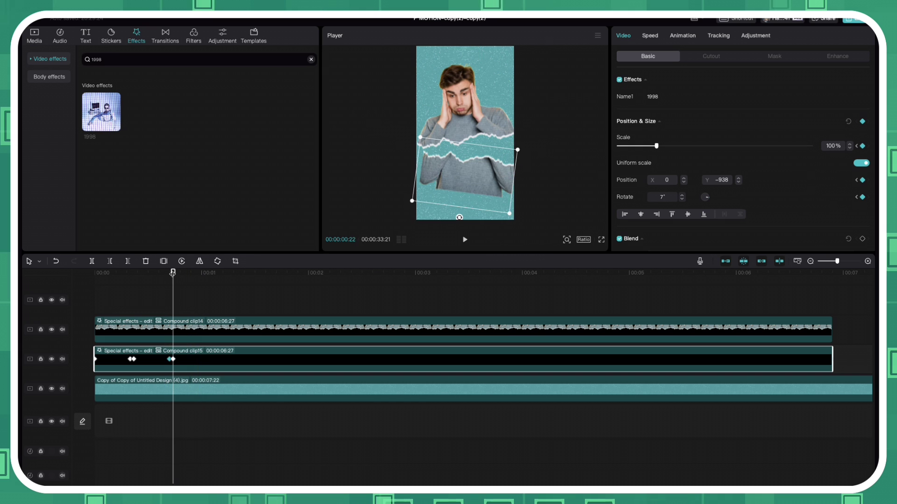
Add a Position & Size keyframe for the bottom half at 00:00:01:02
click(175, 334)
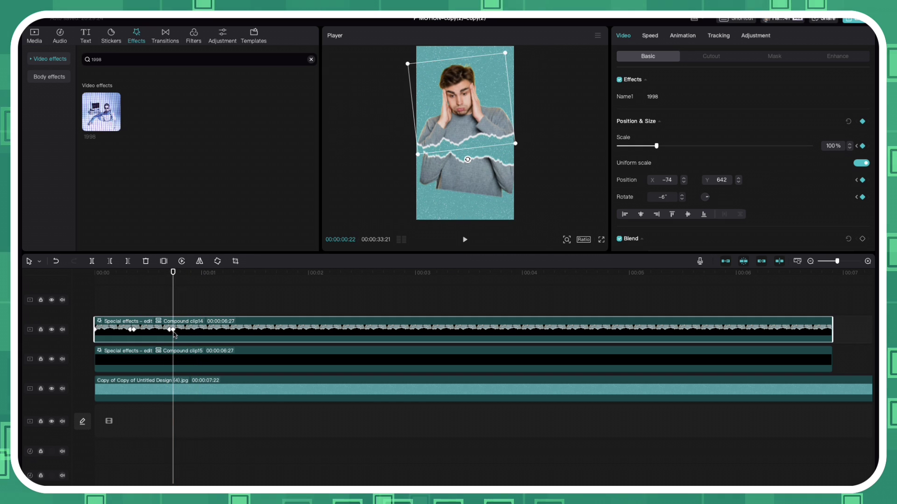
key(Right)
key(Right)
key(Right)
key(Right)
key(Right)
key(Right)
key(Right)
key(Right)
key(Right)
key(Right)
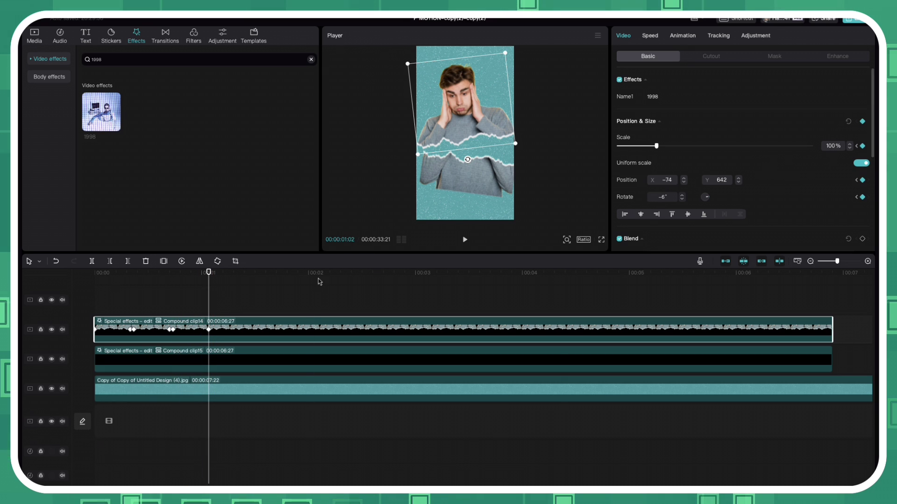
click(188, 358)
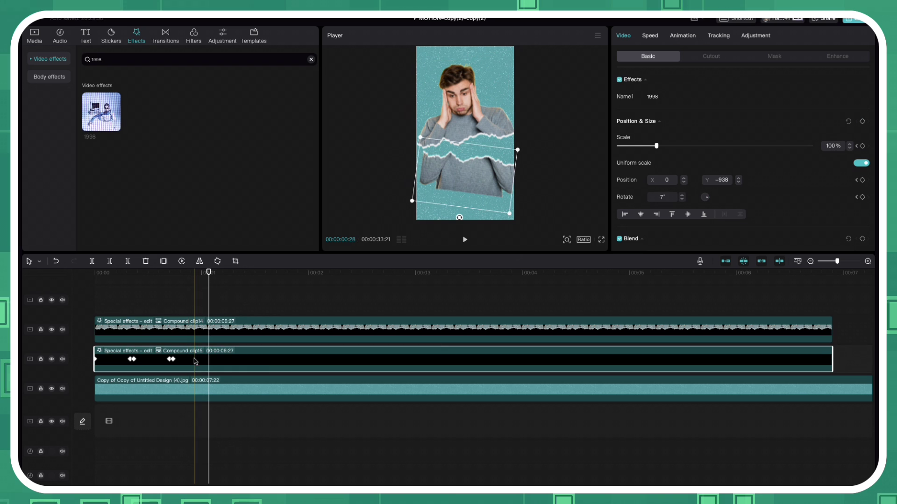
click(172, 360)
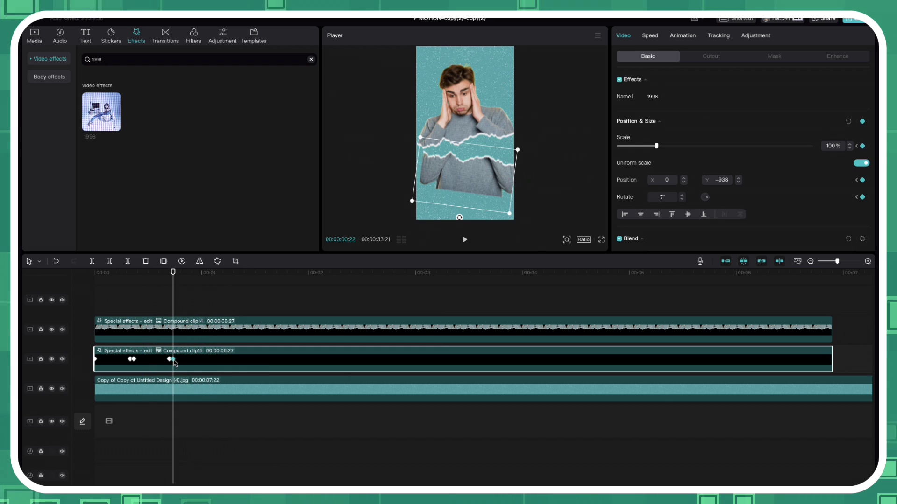
click(209, 360)
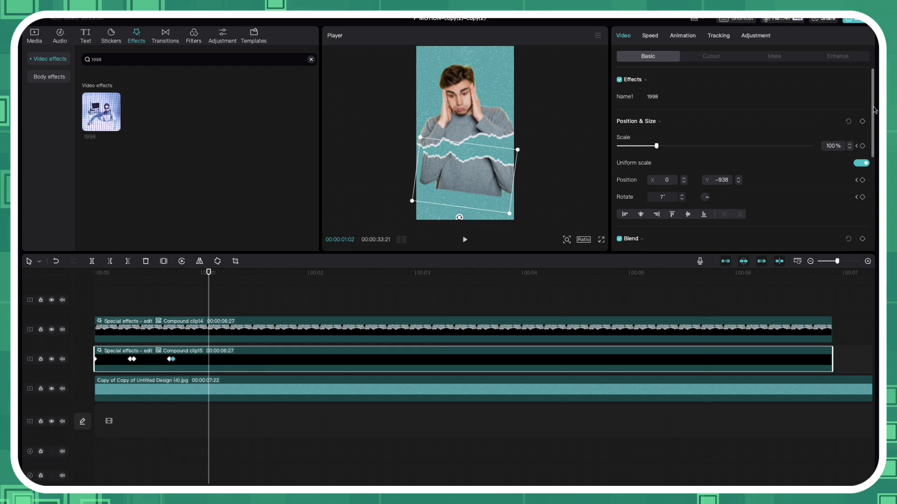
click(862, 121)
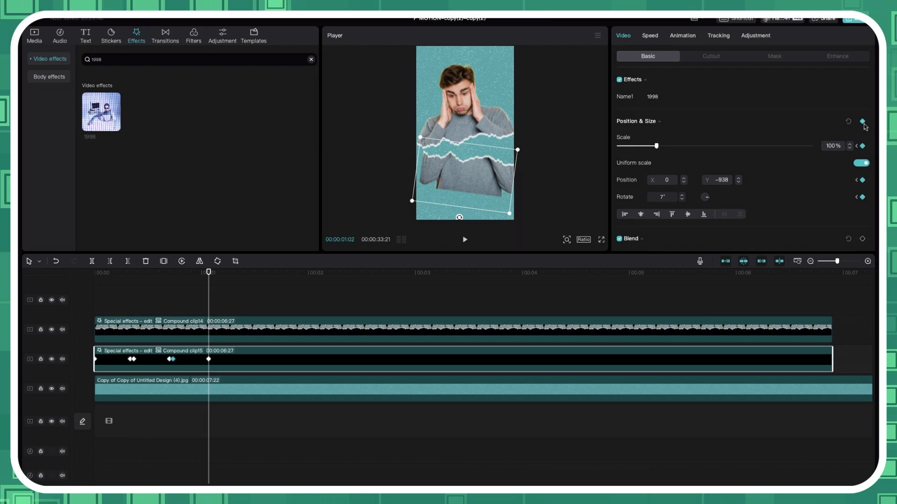
One frame later, add a new keyframe on the lower torn half with Alt+K
click(210, 332)
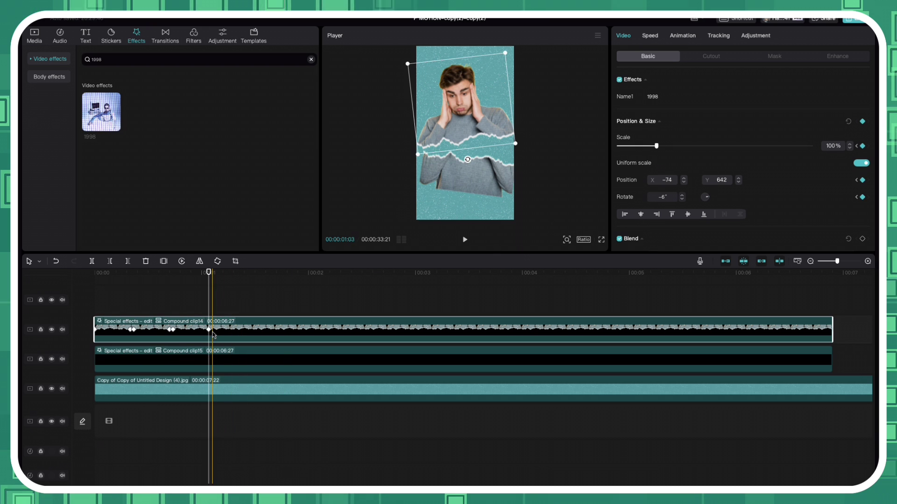
click(212, 332)
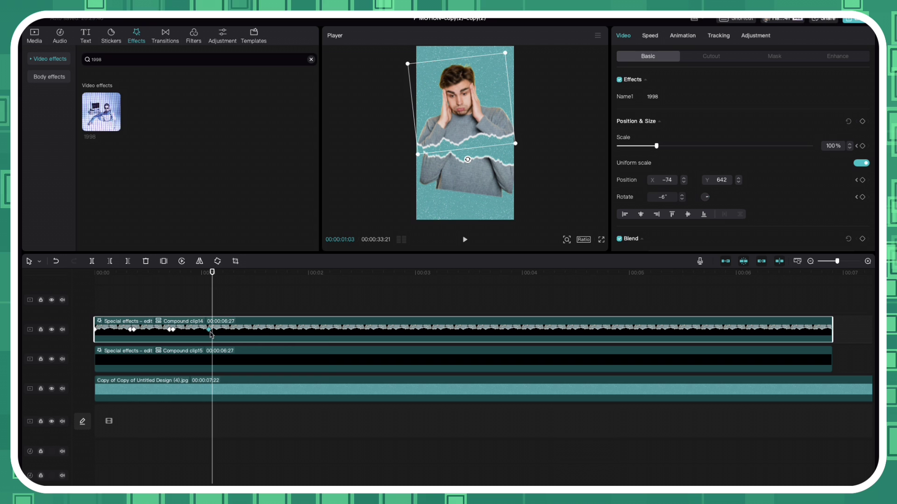
click(210, 362)
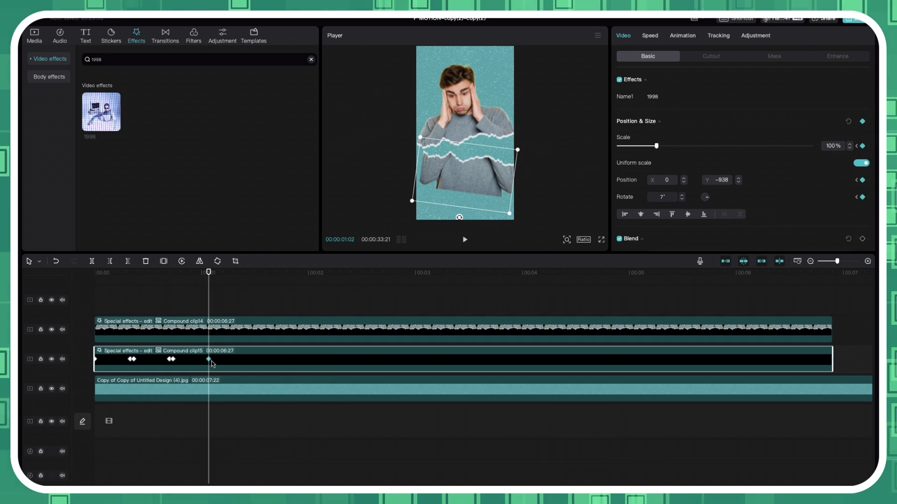
click(210, 360)
key(alt+k)
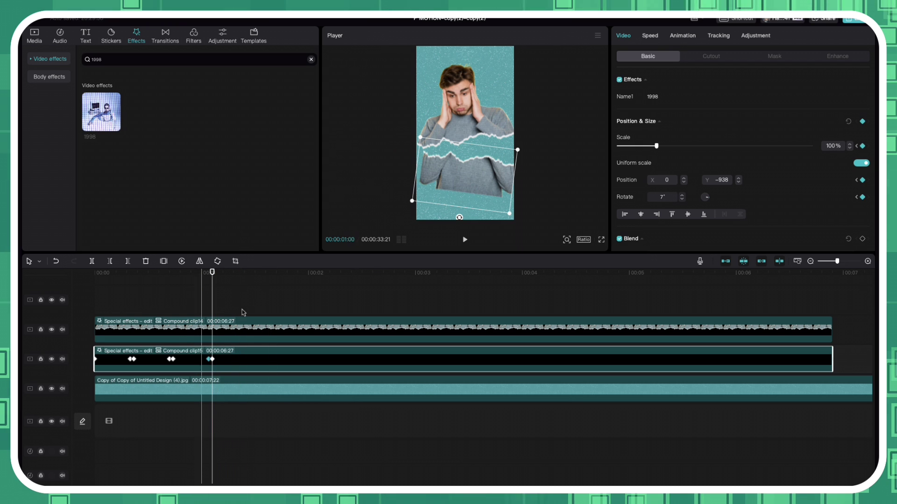
Straighten the upper and lower torn halves back to 0° rotation
click(214, 335)
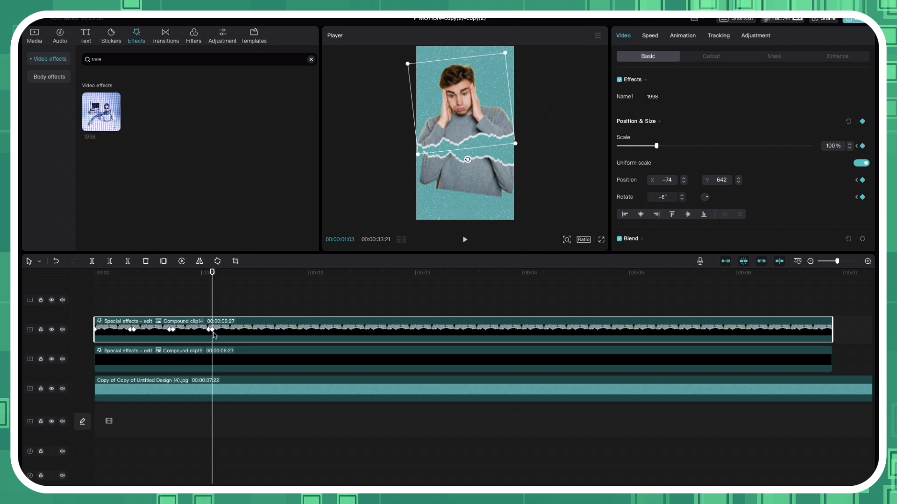
drag(492, 152, 500, 118)
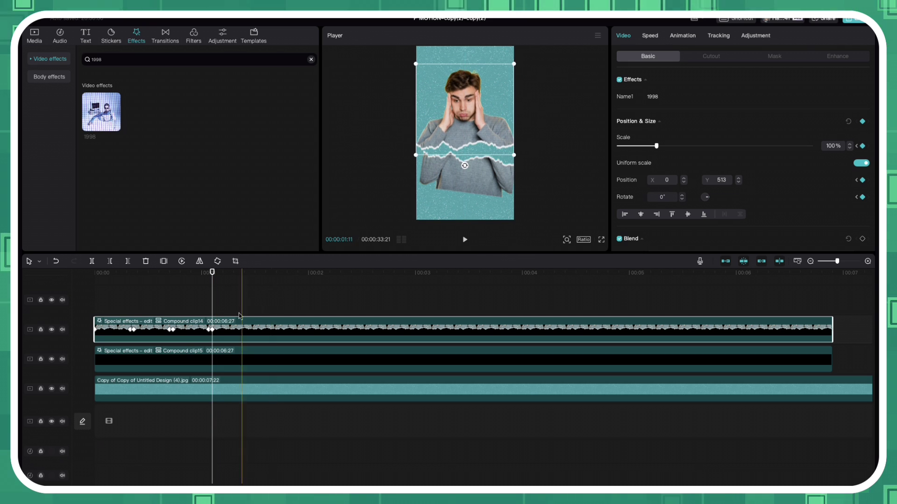
key(Right)
click(214, 361)
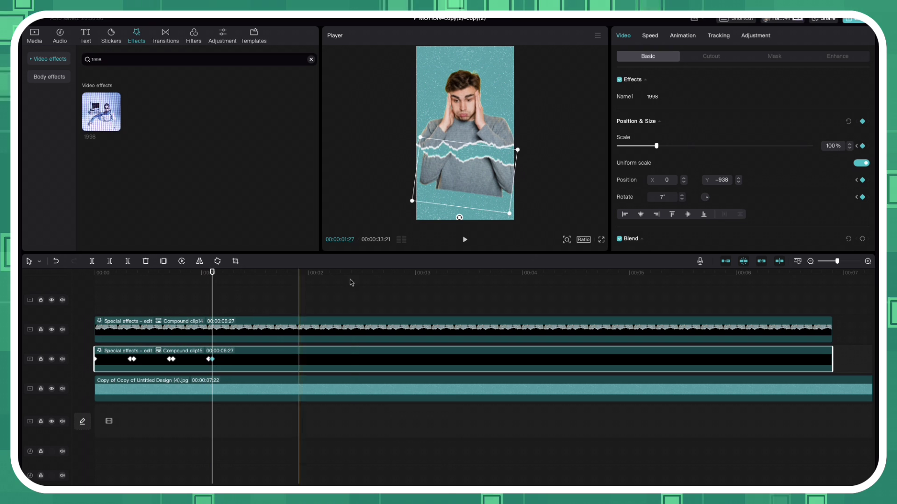
drag(459, 218, 487, 173)
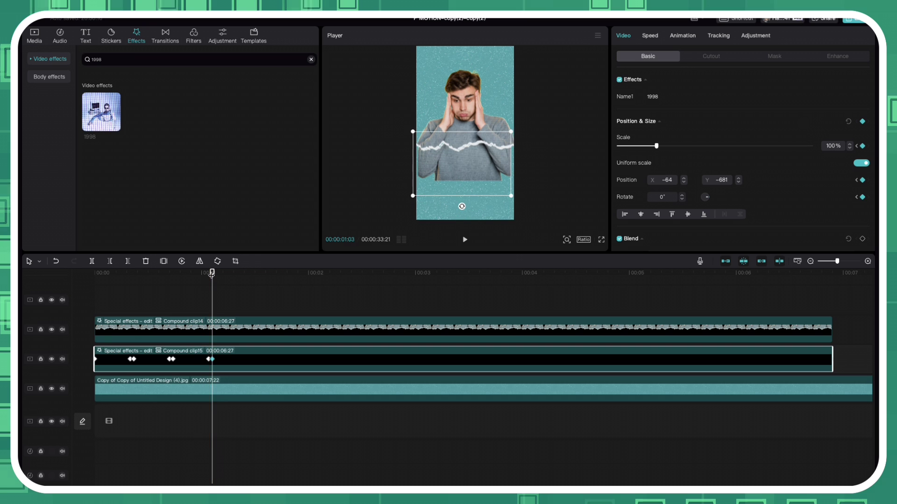
Rewind the playhead to 0 and play back the torn-paper jitter animation
drag(212, 272, 72, 271)
key(space)
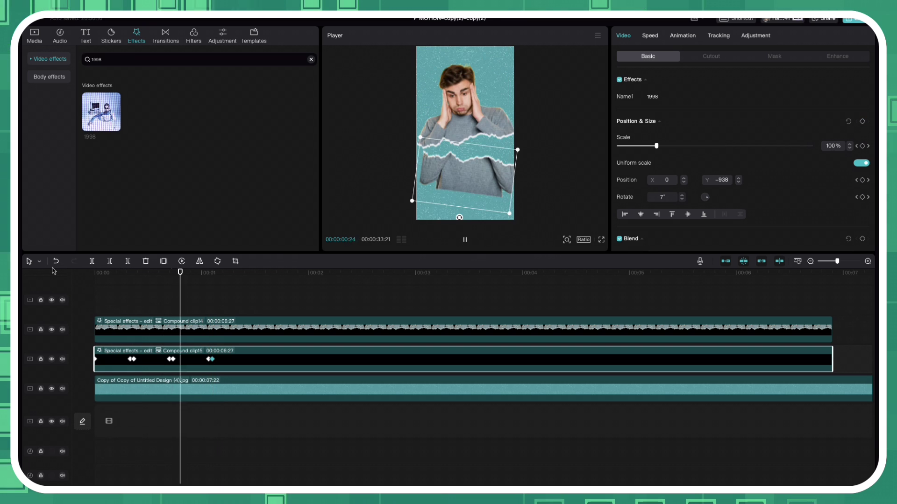
click(502, 134)
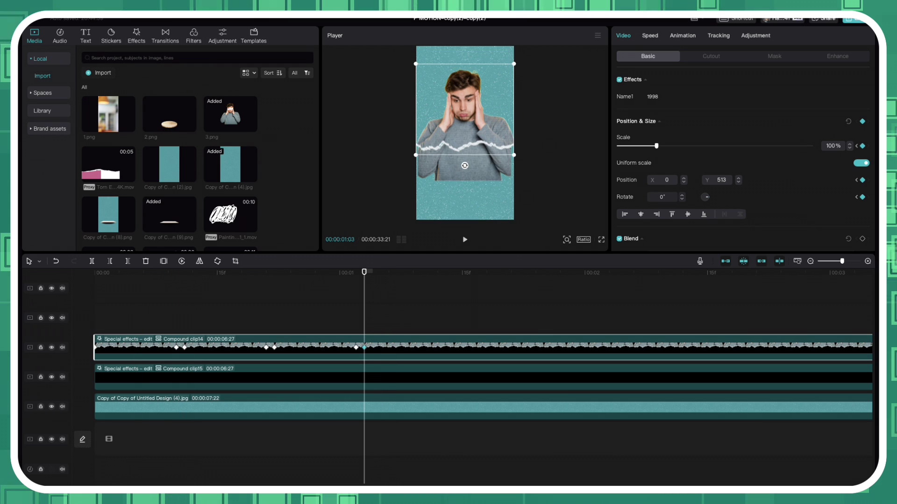
Zoom the timeline out and slide 3.png left to start at the playhead near 1:03
scroll(467, 373, right, 5)
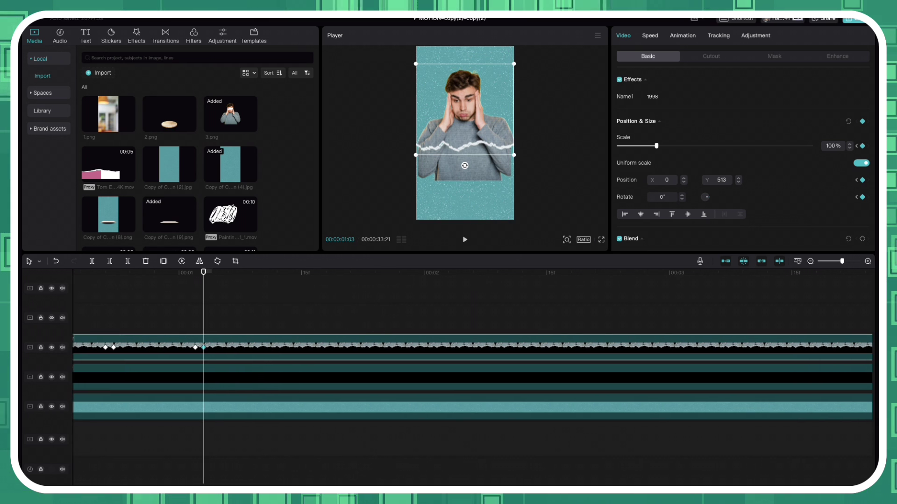
click(836, 261)
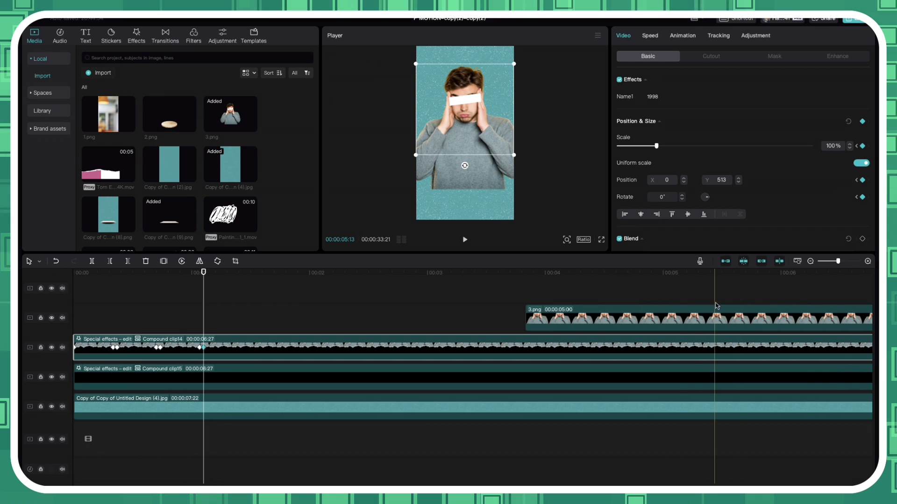
drag(663, 318, 432, 318)
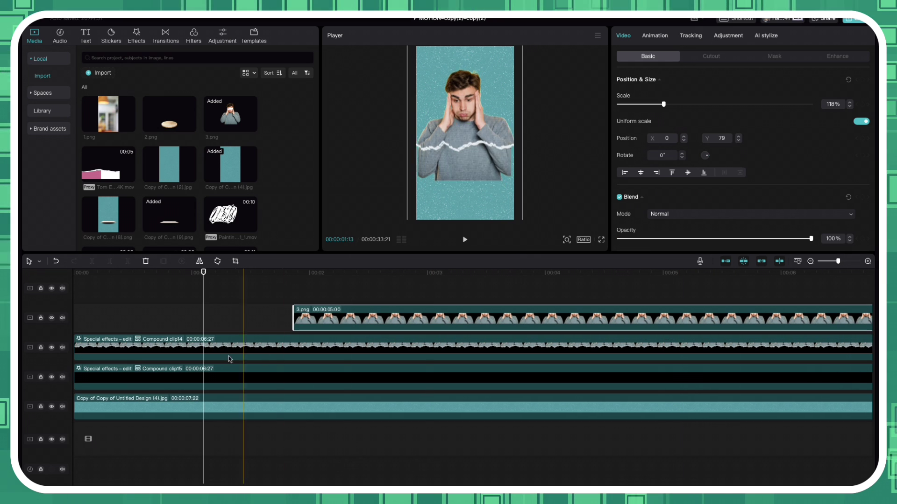
click(209, 357)
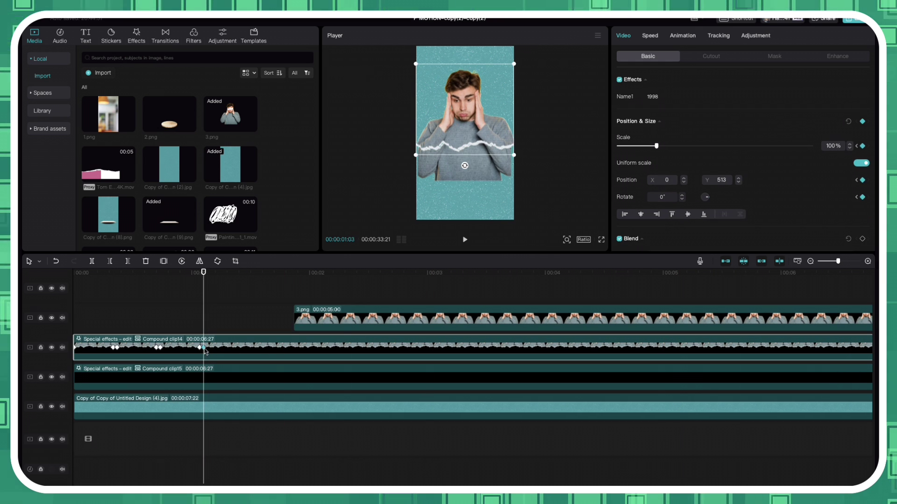
drag(326, 318, 234, 318)
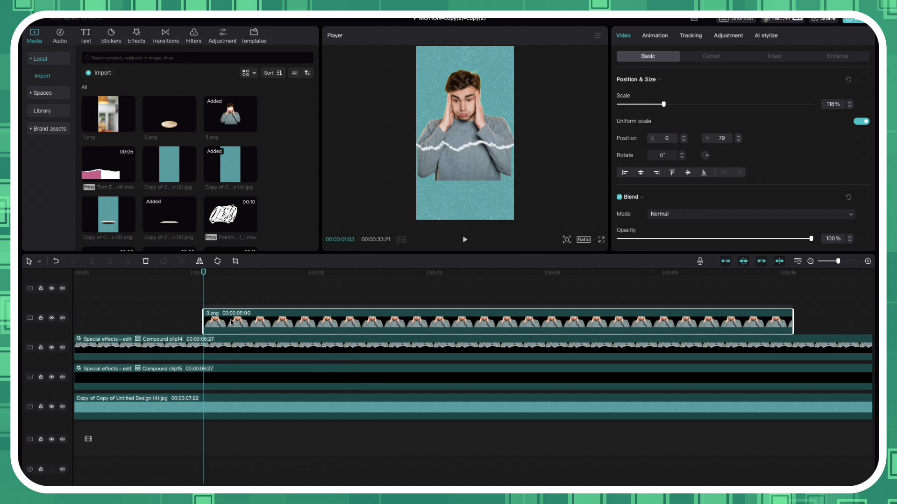
click(204, 354)
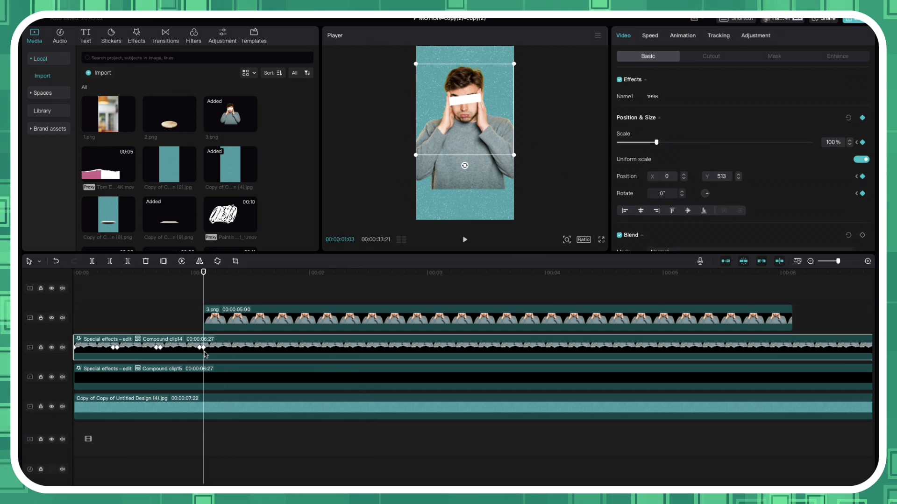
click(210, 320)
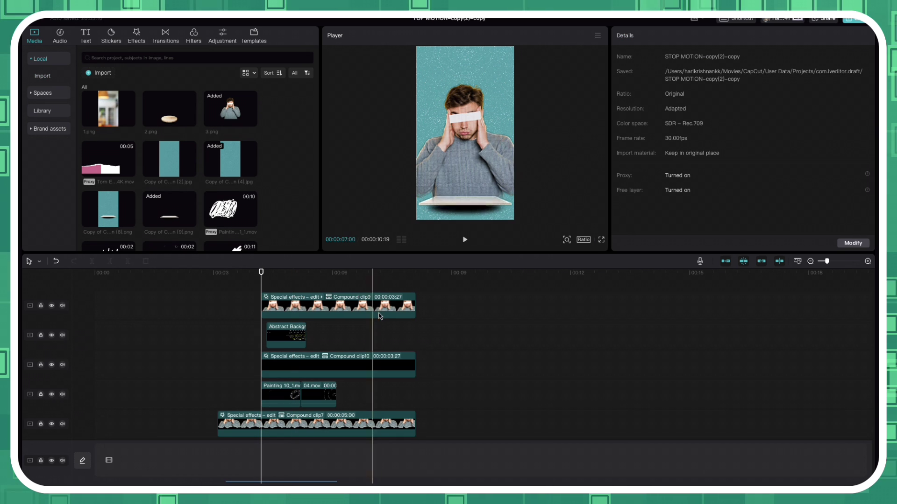
Inspect Compound clip9's Play Pendulum (strength 9, sharpen 50, speed 40) and 1998 effects
click(375, 314)
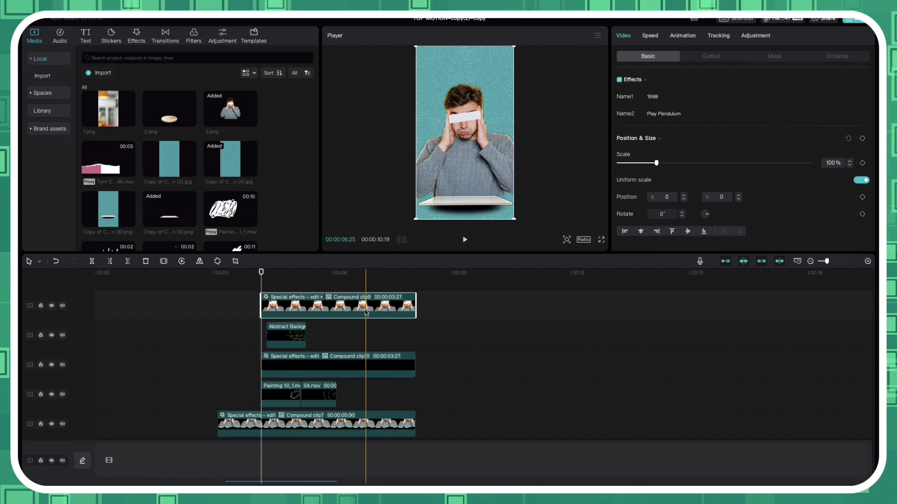
mouse_move(325, 317)
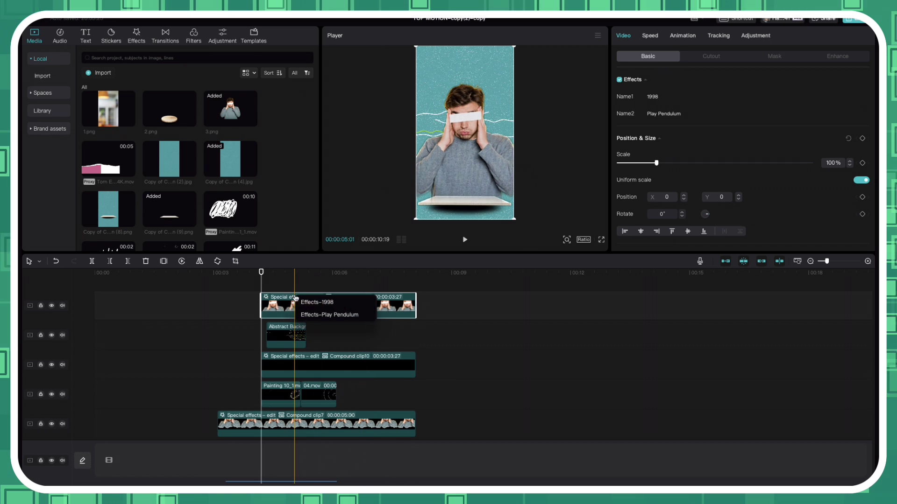
click(326, 315)
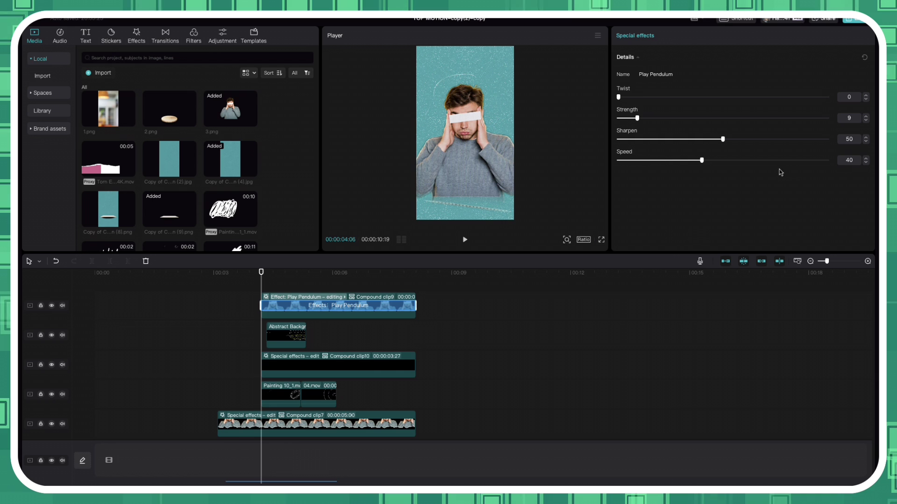
mouse_move(318, 304)
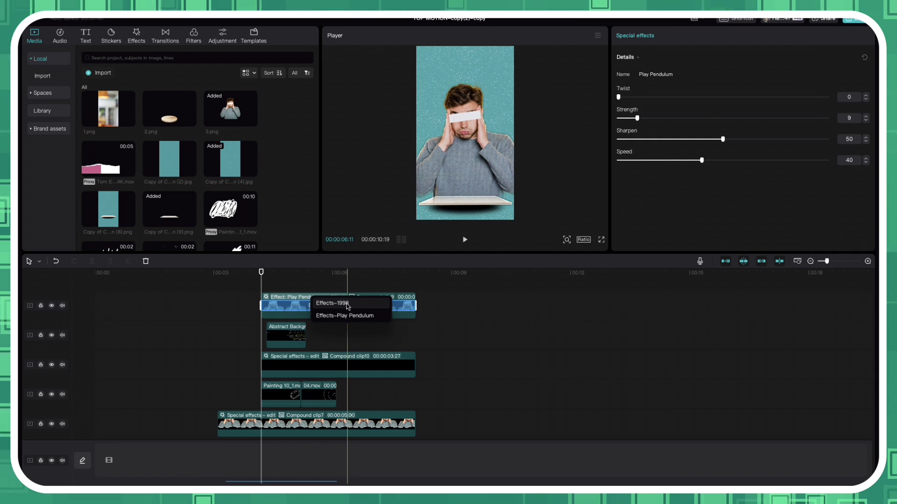
click(347, 304)
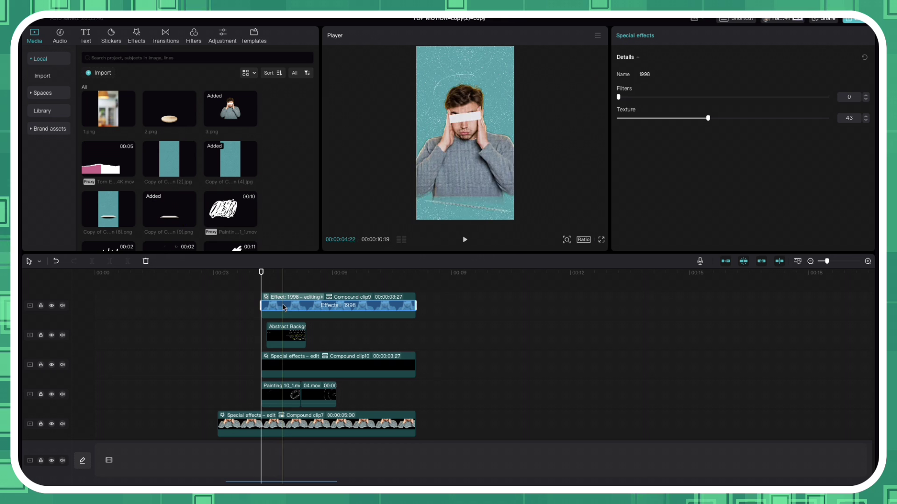
click(478, 313)
click(336, 315)
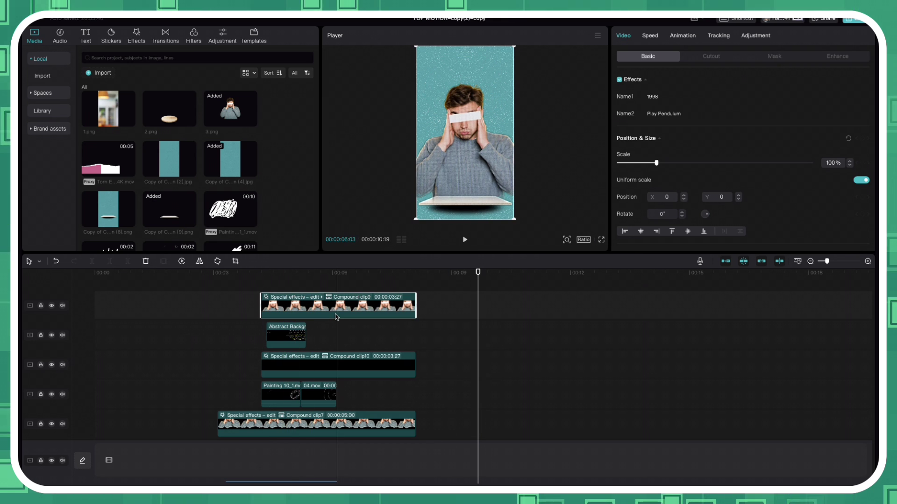
click(250, 335)
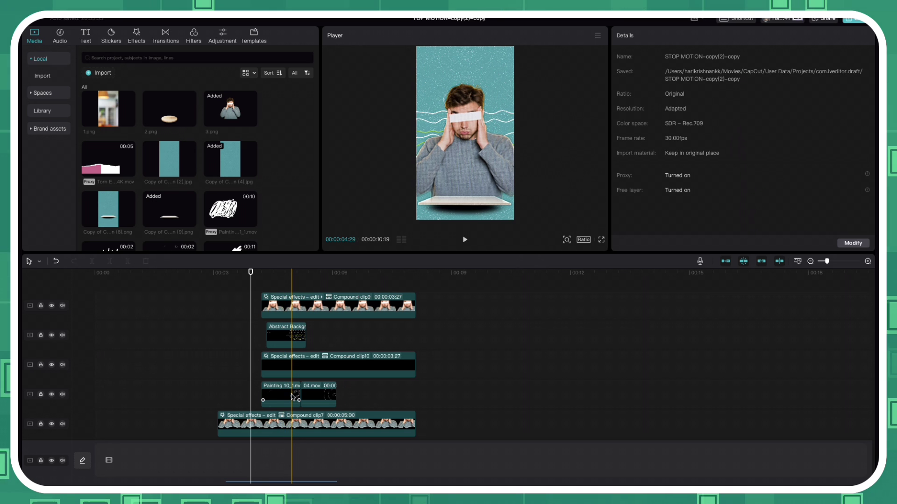
click(234, 340)
scroll(234, 340, down, 5)
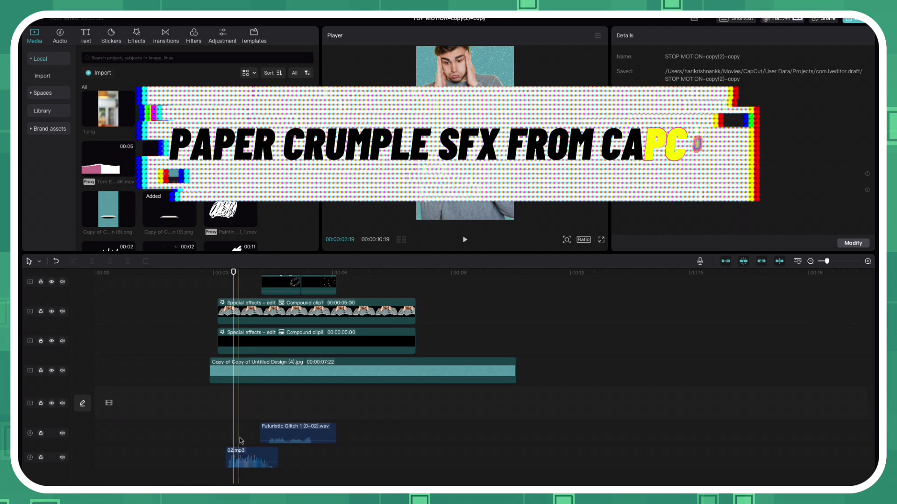
click(236, 462)
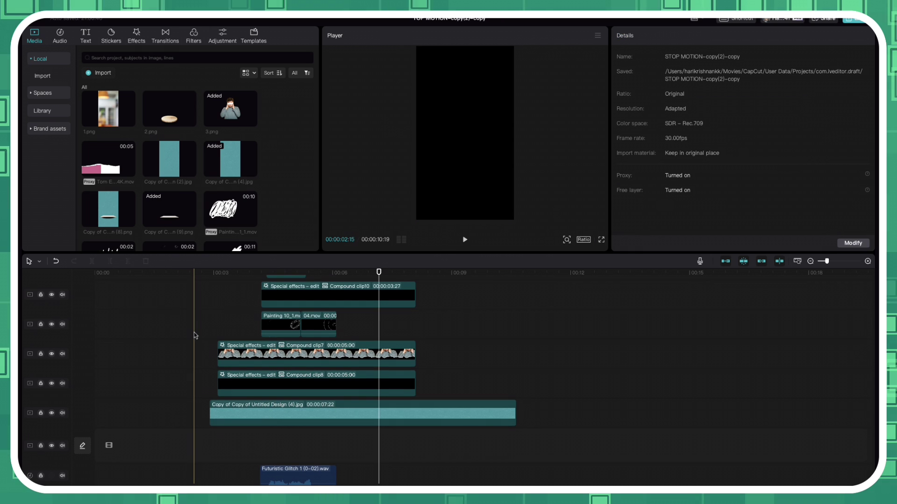
drag(202, 275, 206, 275)
key(space)
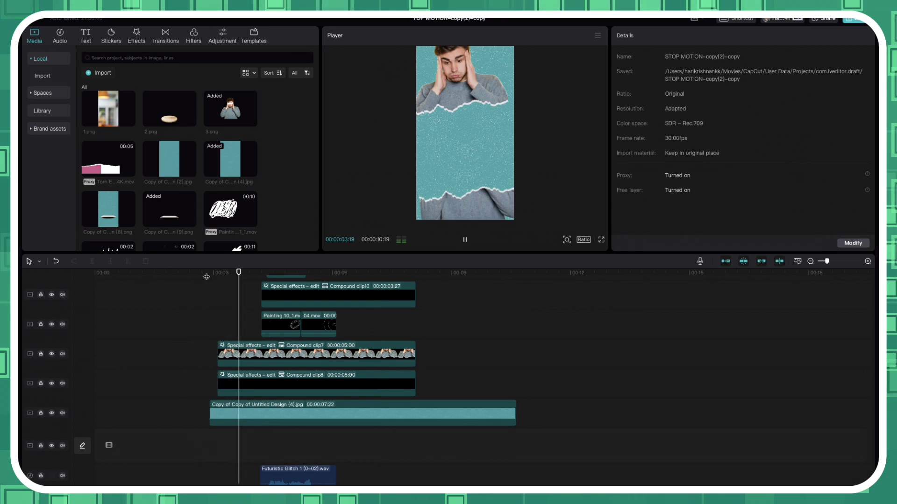